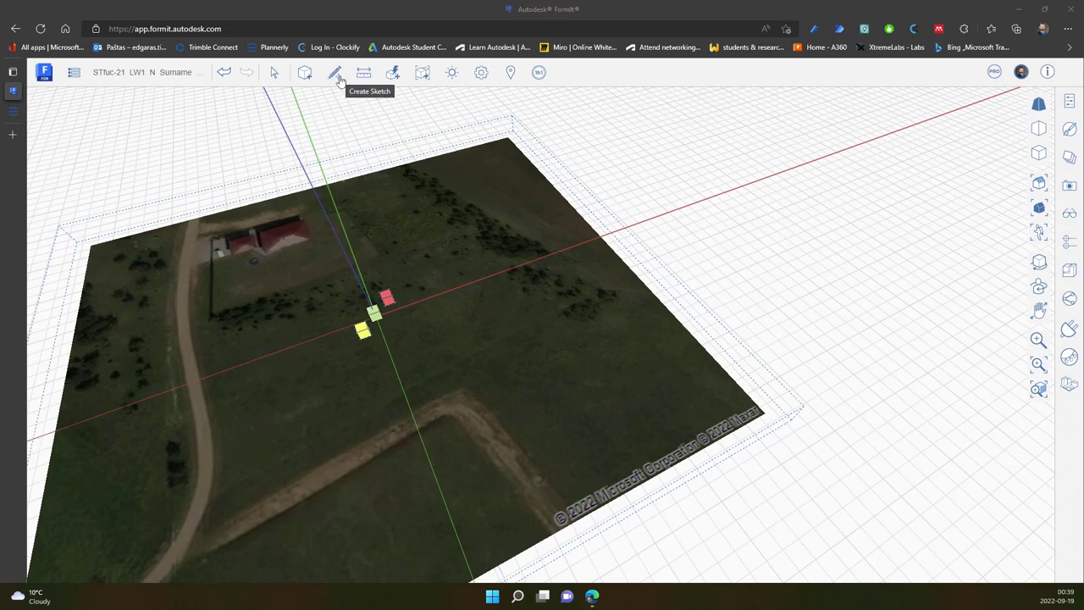
# Step: Select the entire green cube at the origin and turn it into a group
pyautogui.moveTo(338, 80)
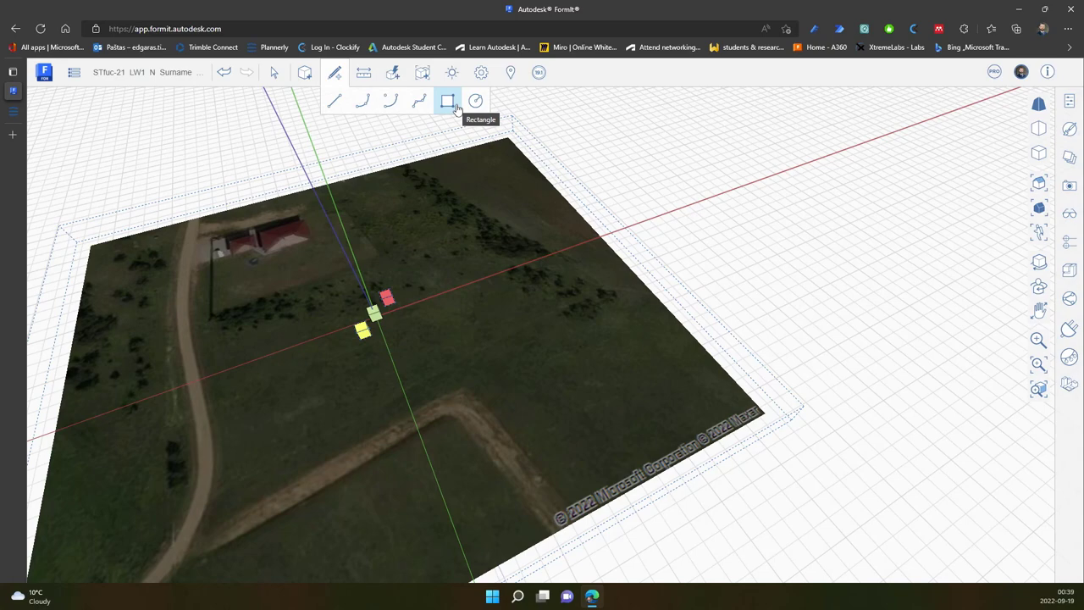
pyautogui.press('Escape')
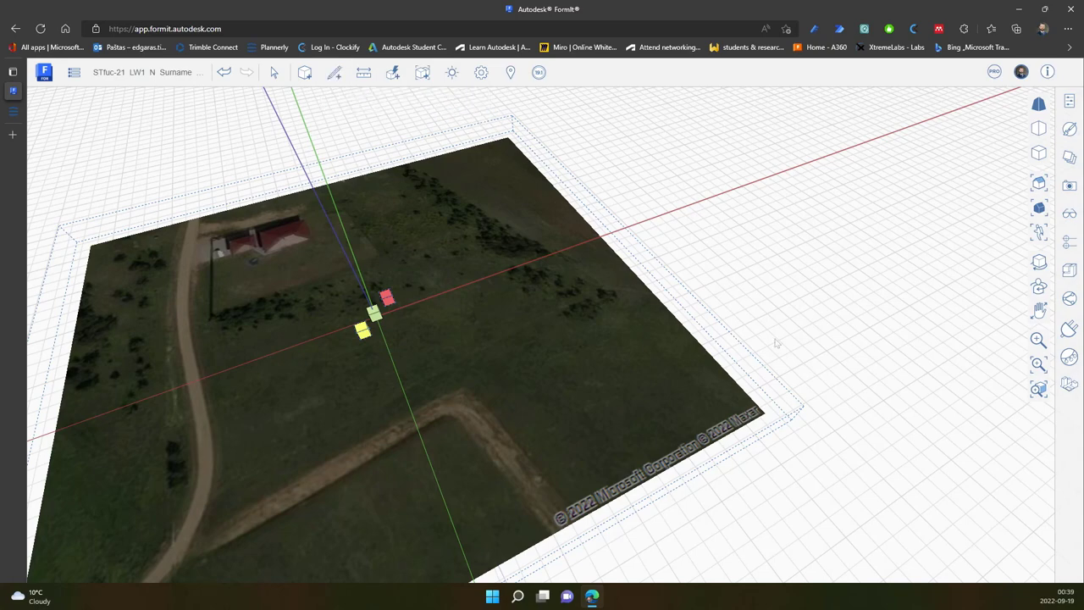
pyautogui.moveTo(807, 369)
pyautogui.mouseDown(button='middle')
pyautogui.moveTo(737, 379)
pyautogui.moveTo(678, 370)
pyautogui.moveTo(813, 195)
pyautogui.moveTo(721, 280)
pyautogui.moveTo(1069, 159)
pyautogui.mouseUp(button='middle')
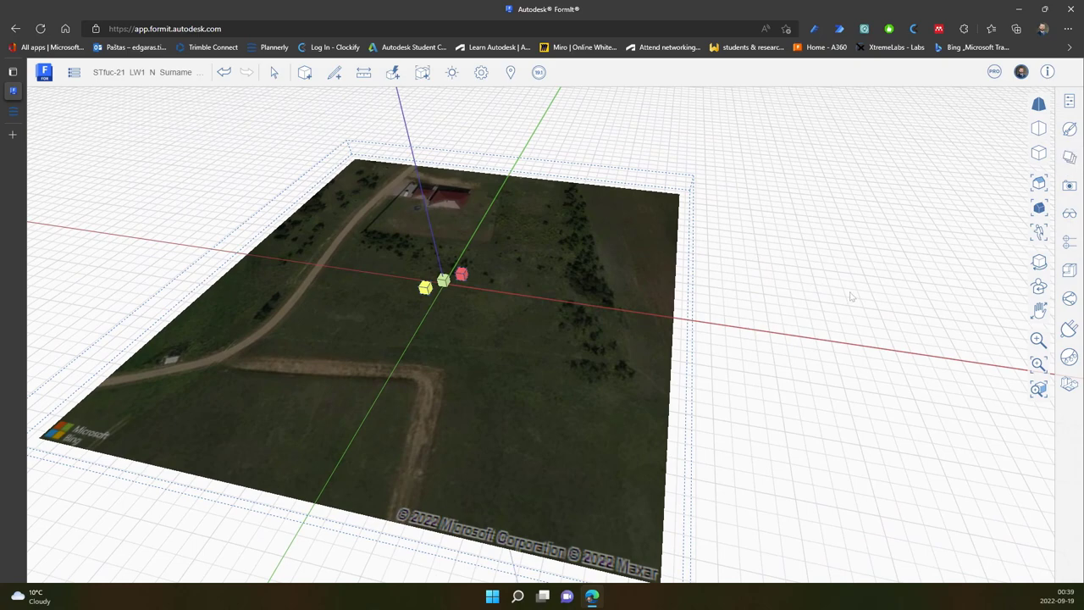
pyautogui.scroll(10, 416, 269)
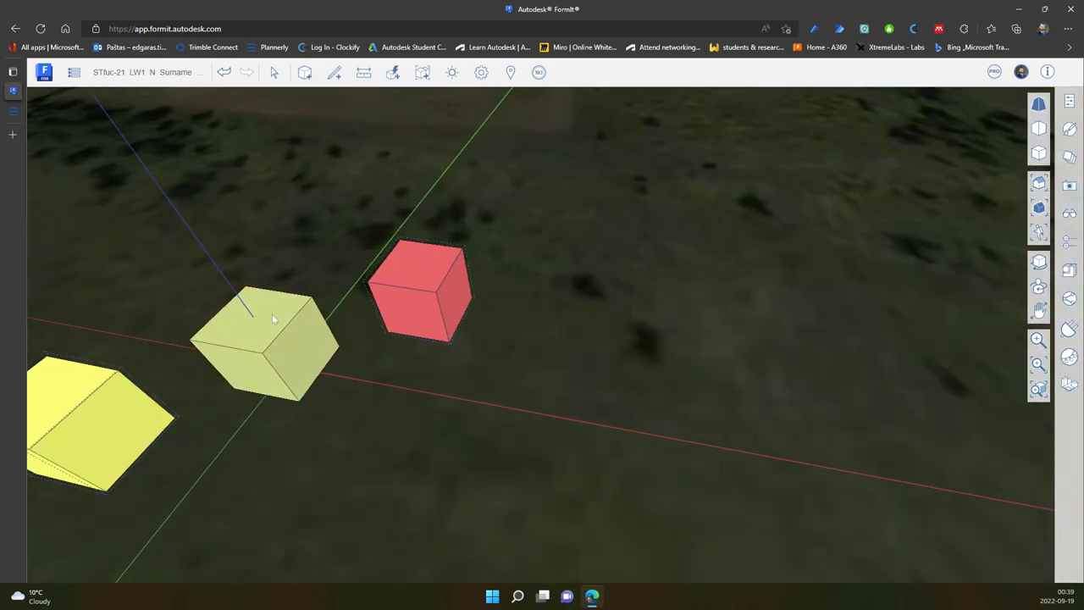
pyautogui.click(268, 315)
pyautogui.moveTo(159, 268); pyautogui.dragTo(348, 428)
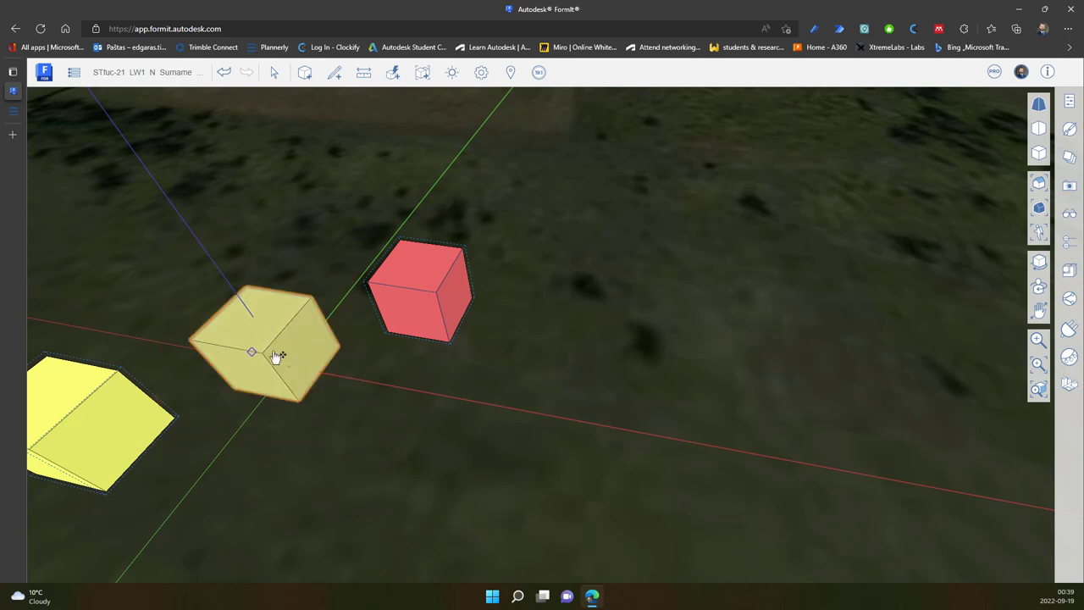
pyautogui.rightClick(239, 334)
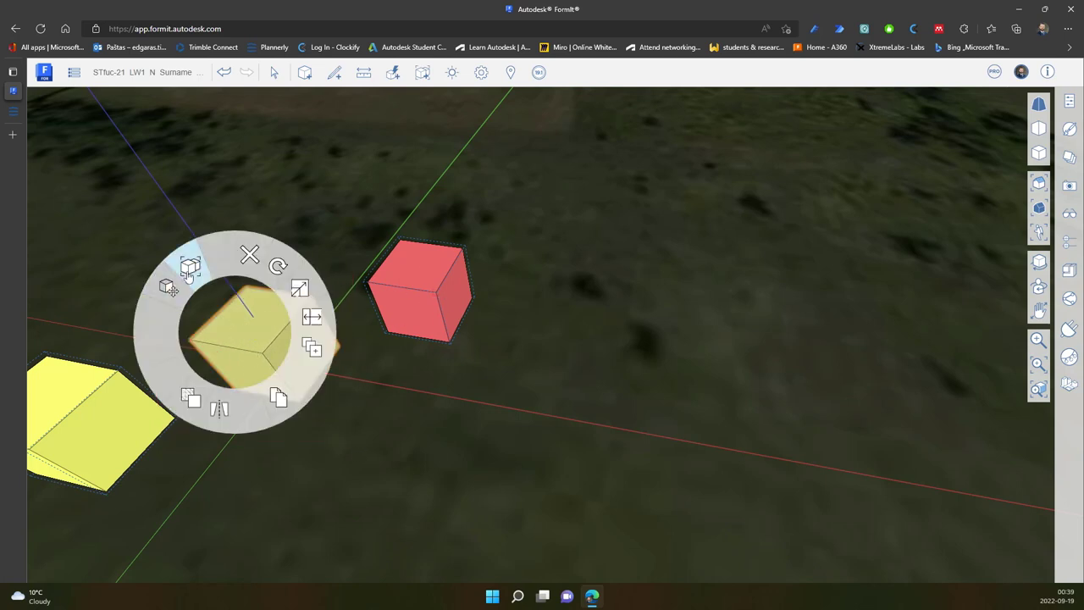
pyautogui.click(190, 266)
pyautogui.moveTo(365, 346); pyautogui.dragTo(416, 293, button='middle')
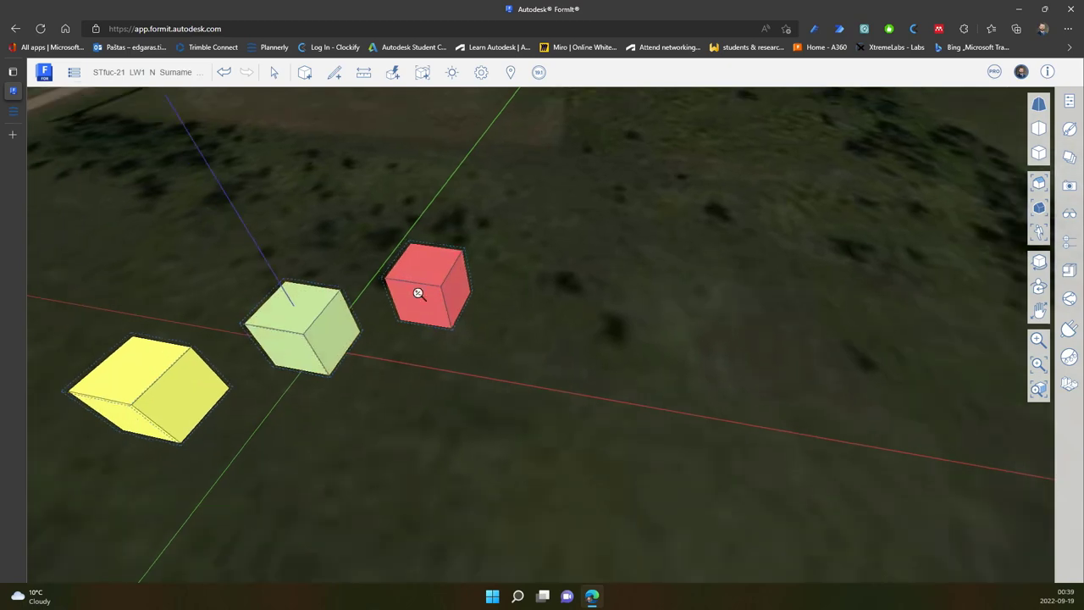
pyautogui.scroll(-2, 446, 282)
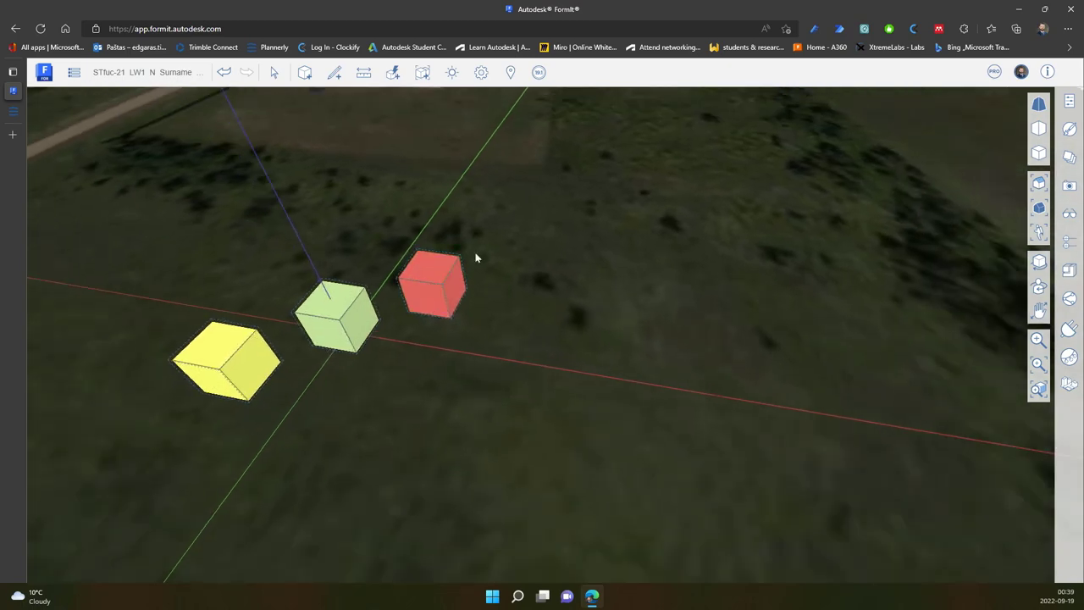
# Step: Check the A-GENM-RED-OTLN, A-GENM-GREEN-OTLN and A-GENM-YELLOW-OTLN layers by hiding each one and showing it again
pyautogui.click(1072, 159)
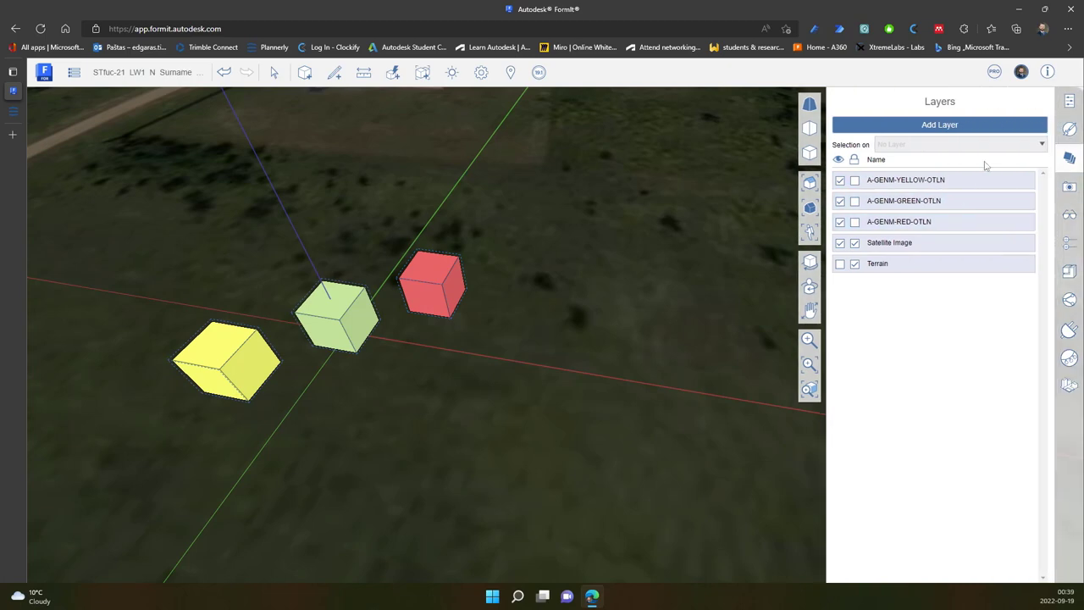
pyautogui.click(839, 221)
pyautogui.click(840, 201)
pyautogui.click(840, 179)
pyautogui.click(840, 179)
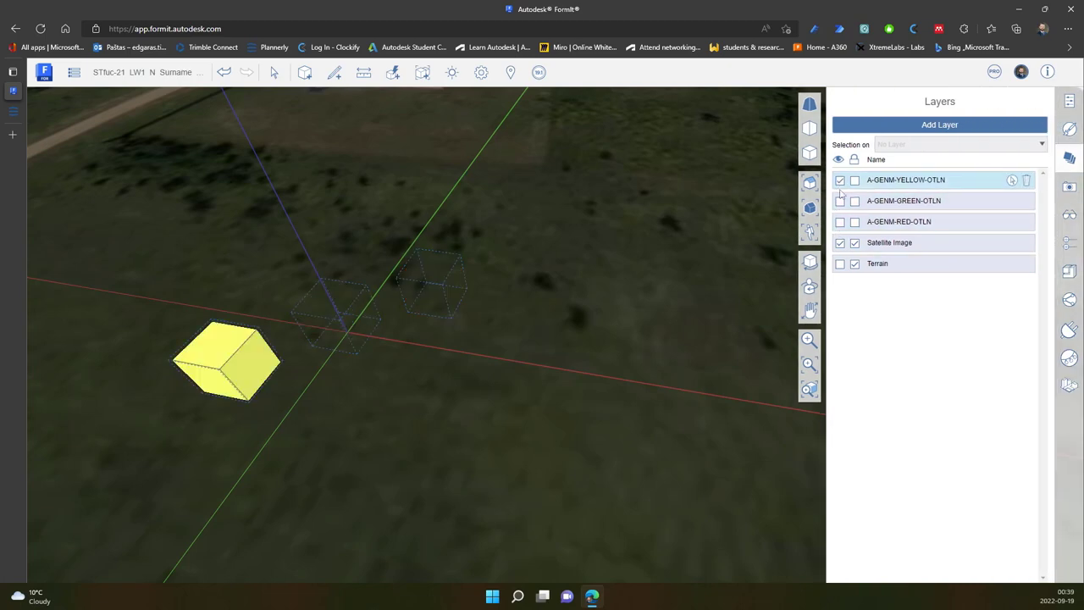
pyautogui.click(839, 201)
pyautogui.click(839, 221)
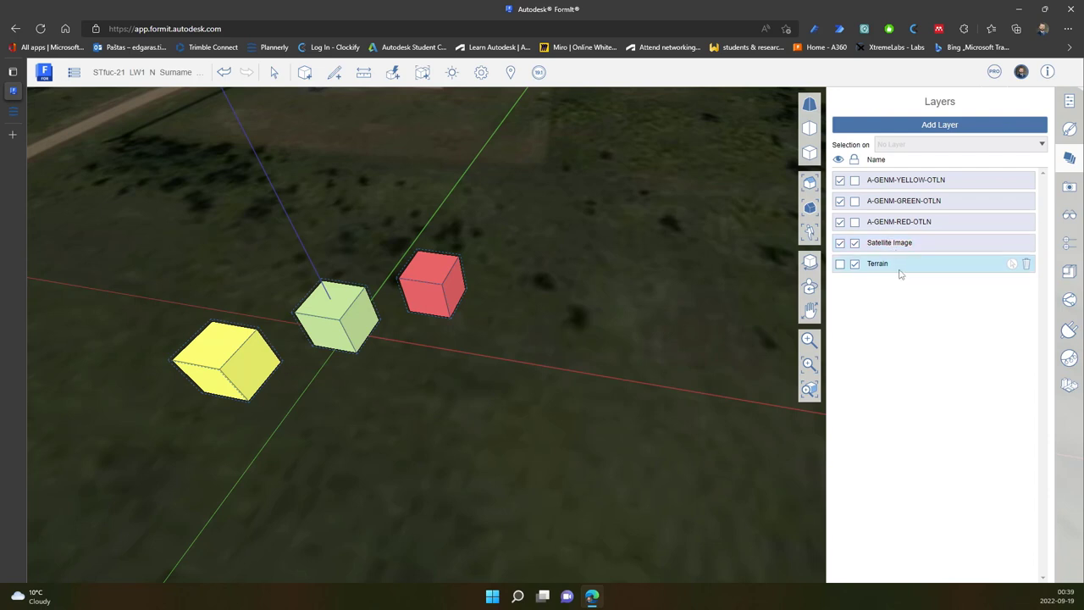
# Step: Lock the A-GENM-RED-OTLN, A-GENM-GREEN-OTLN and A-GENM-YELLOW-OTLN layers
pyautogui.click(855, 222)
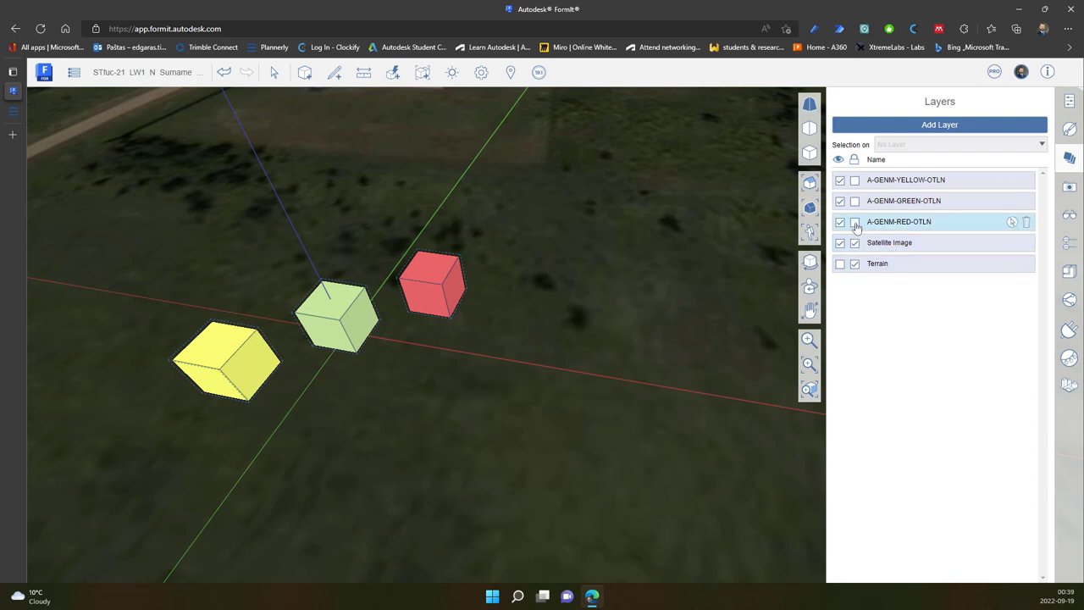
pyautogui.click(855, 201)
pyautogui.click(854, 180)
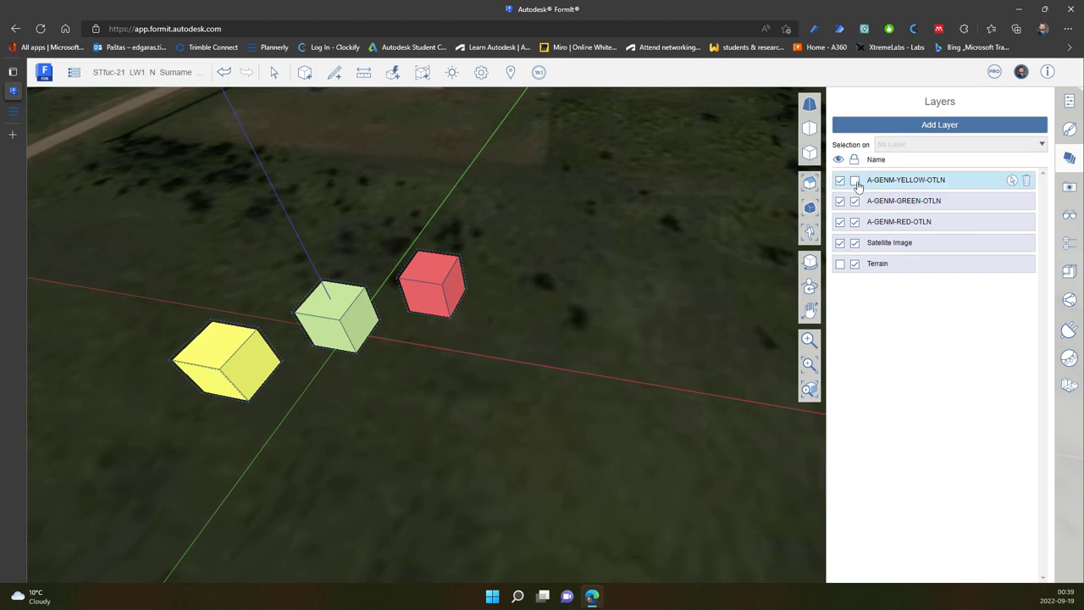
# Step: Show the Terrain layer briefly, hide it again and look over the whole satellite image
pyautogui.click(840, 264)
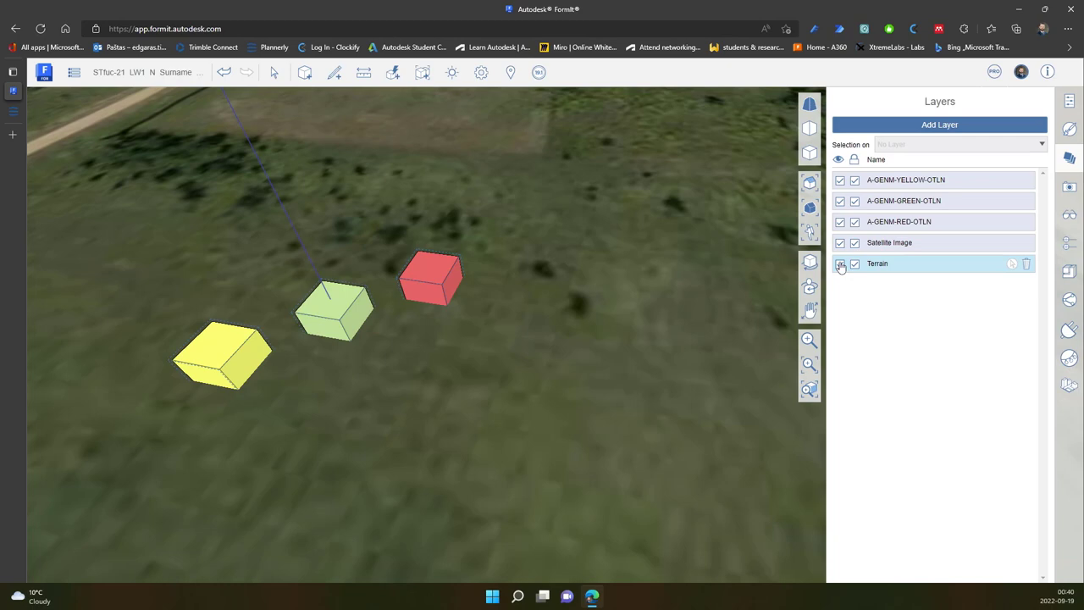
pyautogui.click(840, 265)
pyautogui.scroll(-8, 587, 307)
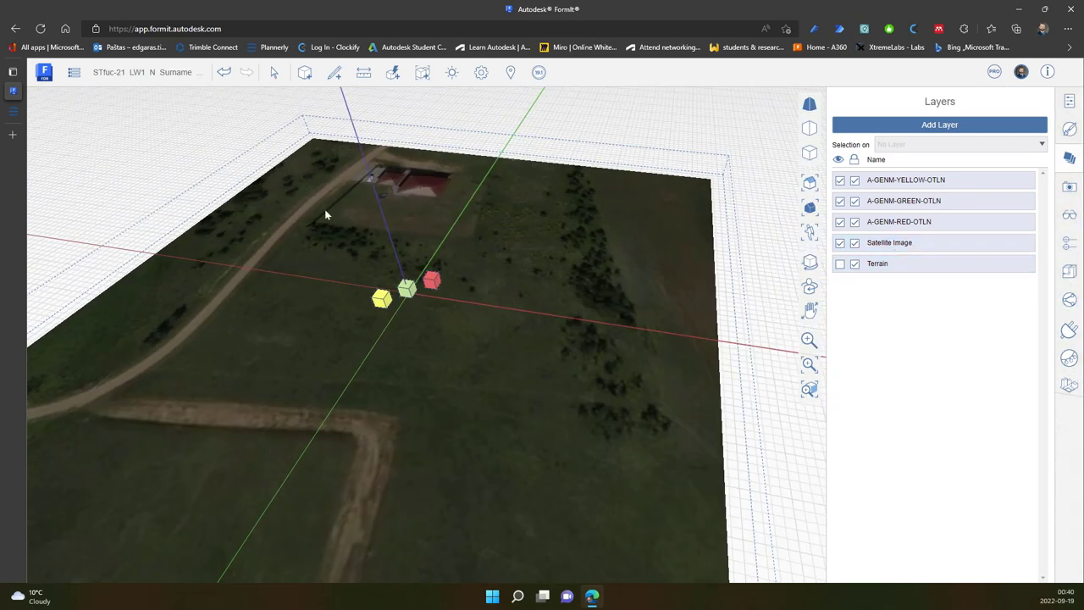
pyautogui.moveTo(583, 194); pyautogui.dragTo(581, 245, button='middle')
pyautogui.scroll(-3, 526, 232)
pyautogui.scroll(2, 593, 235)
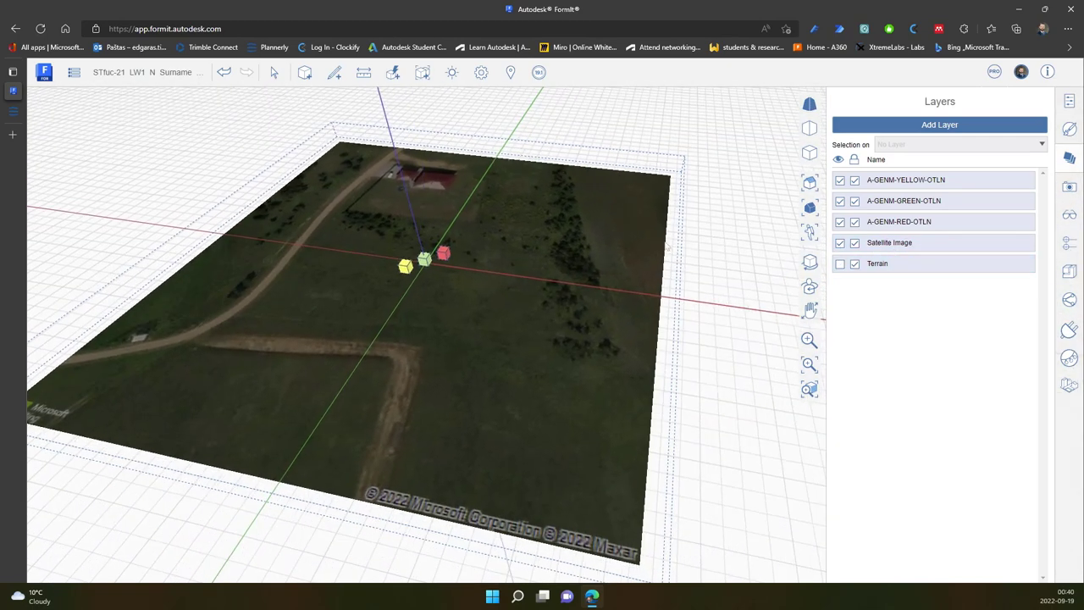
# Step: Switch to Plannerly and copy the Site layer name L-SITE-____-OTLN from the information requirements of task 2.1.2
pyautogui.click(12, 111)
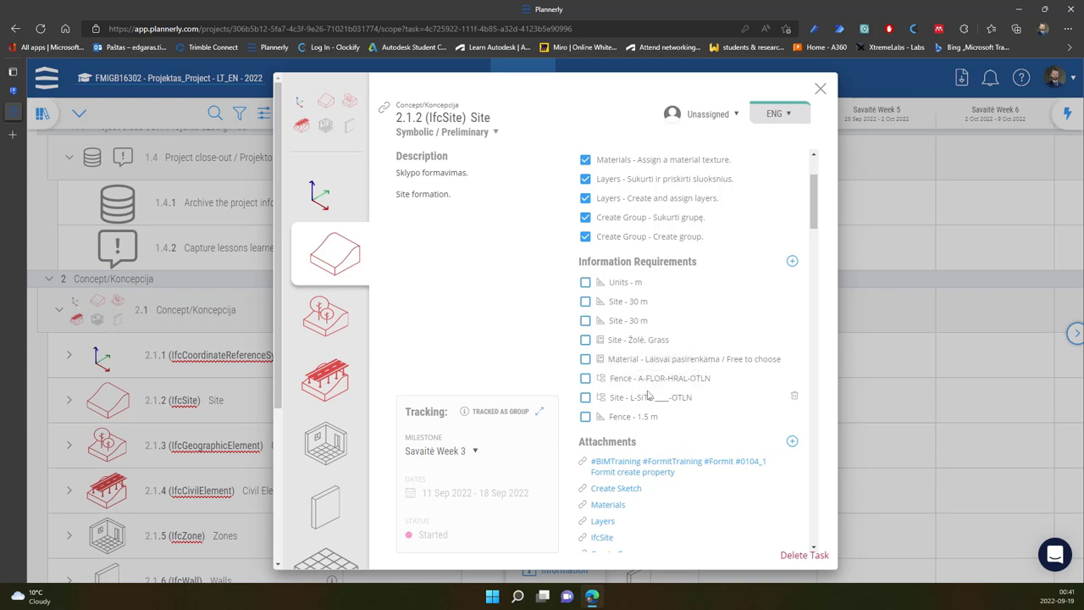
pyautogui.moveTo(631, 398); pyautogui.dragTo(693, 398)
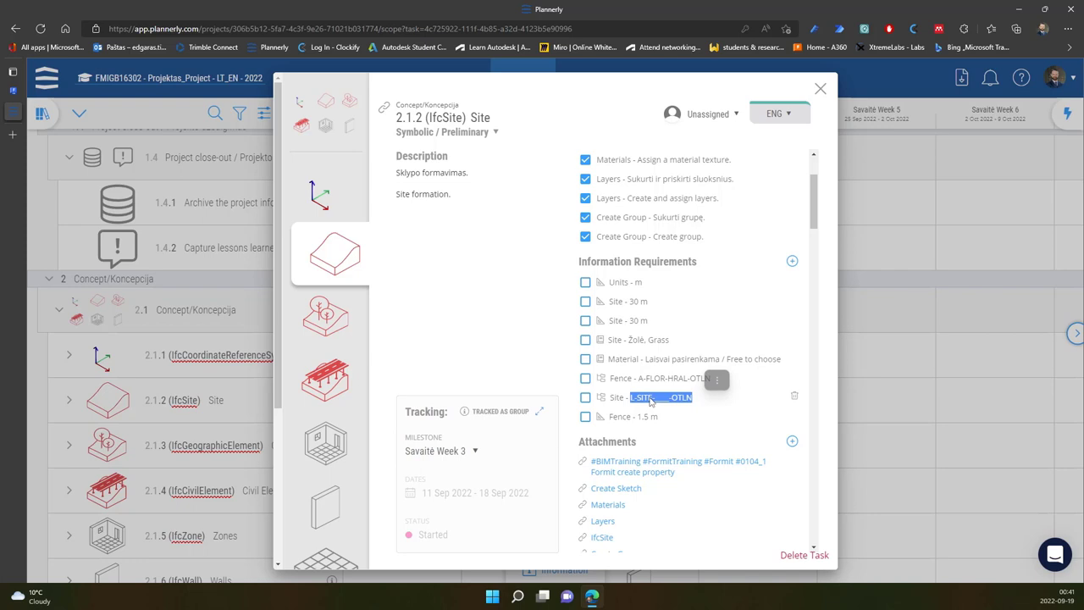
pyautogui.moveTo(651, 402); pyautogui.dragTo(692, 398)
pyautogui.rightClick(669, 397)
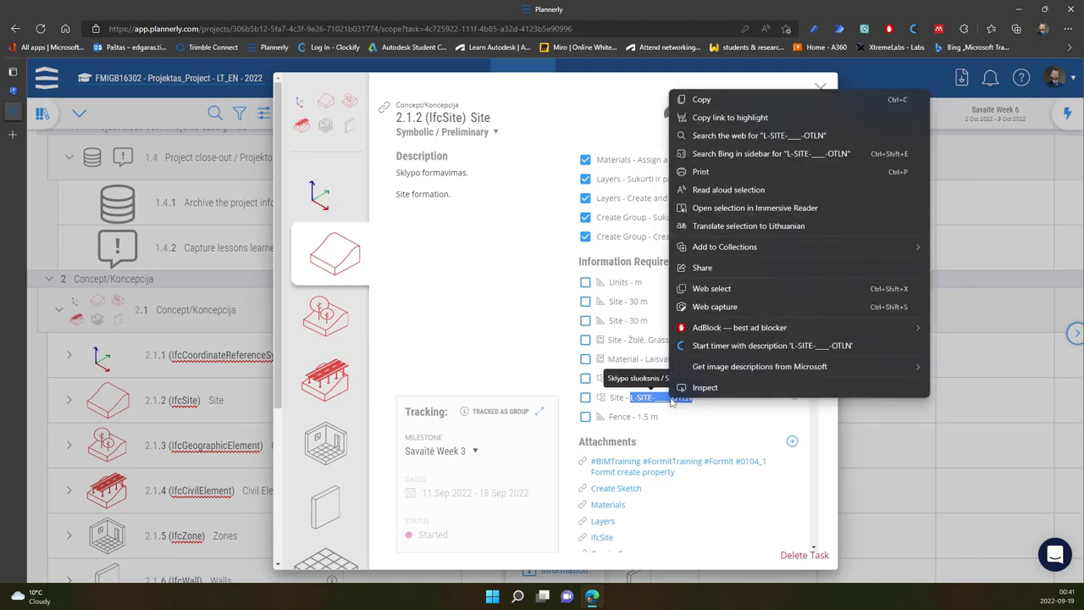
pyautogui.click(751, 97)
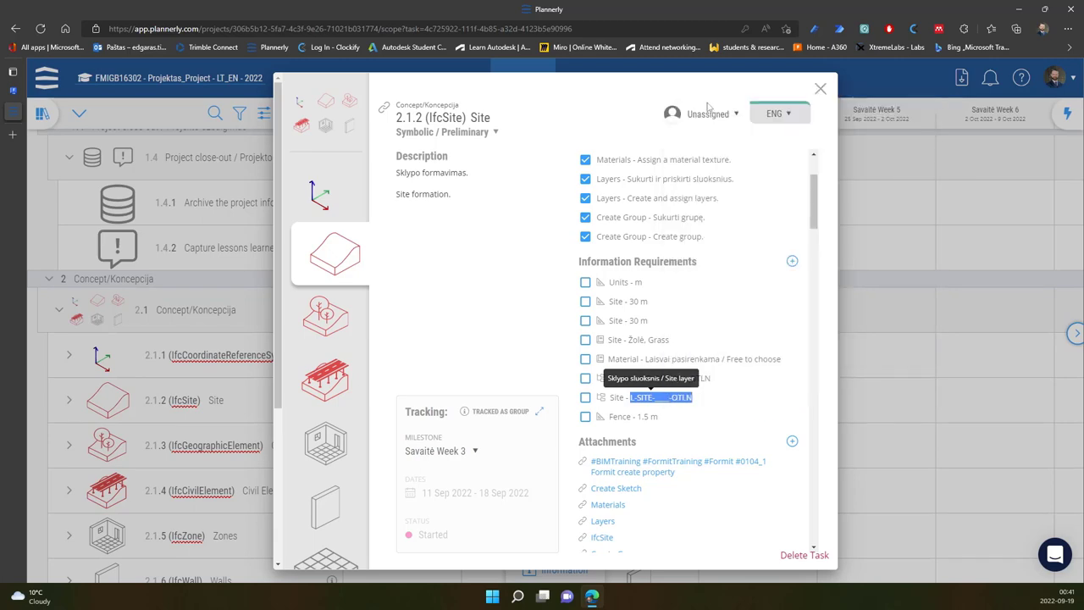
# Step: Switch back to FormIt, add a layer named L-SITE-____-OTLN and move it to the start of the layer order
pyautogui.click(12, 91)
pyautogui.click(939, 126)
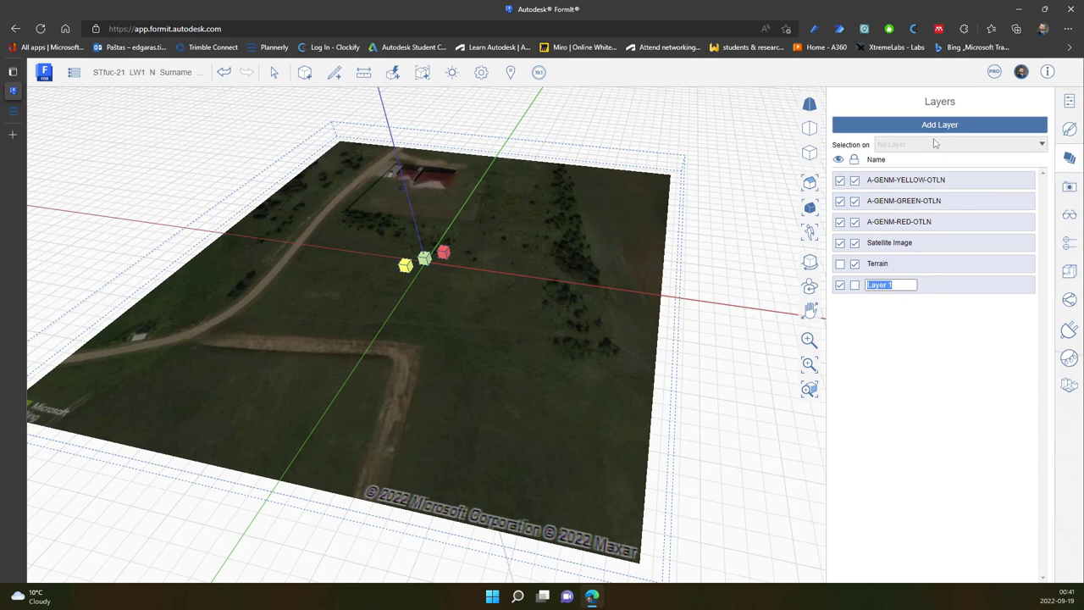
pyautogui.hotkey('ctrl', 'v')
pyautogui.press('Return')
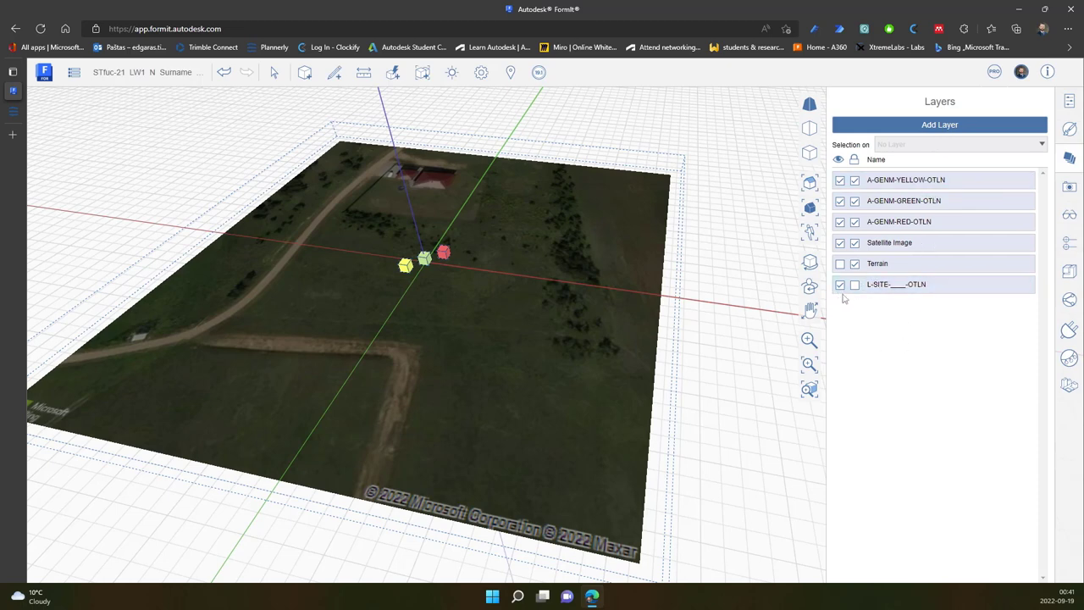
pyautogui.moveTo(493, 327); pyautogui.dragTo(584, 288, button='middle')
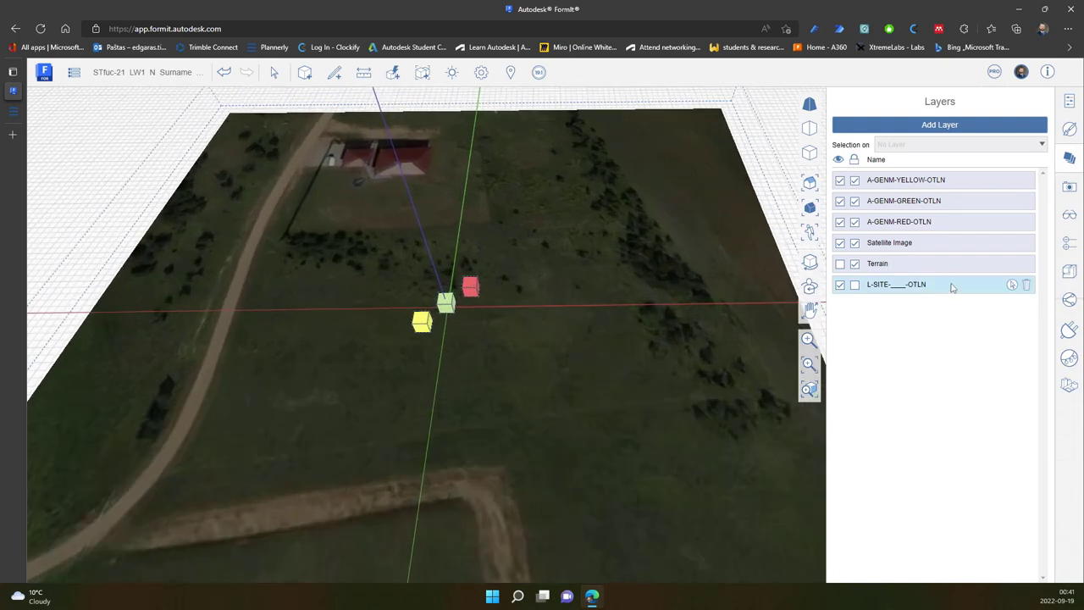
pyautogui.moveTo(972, 287); pyautogui.dragTo(968, 177)
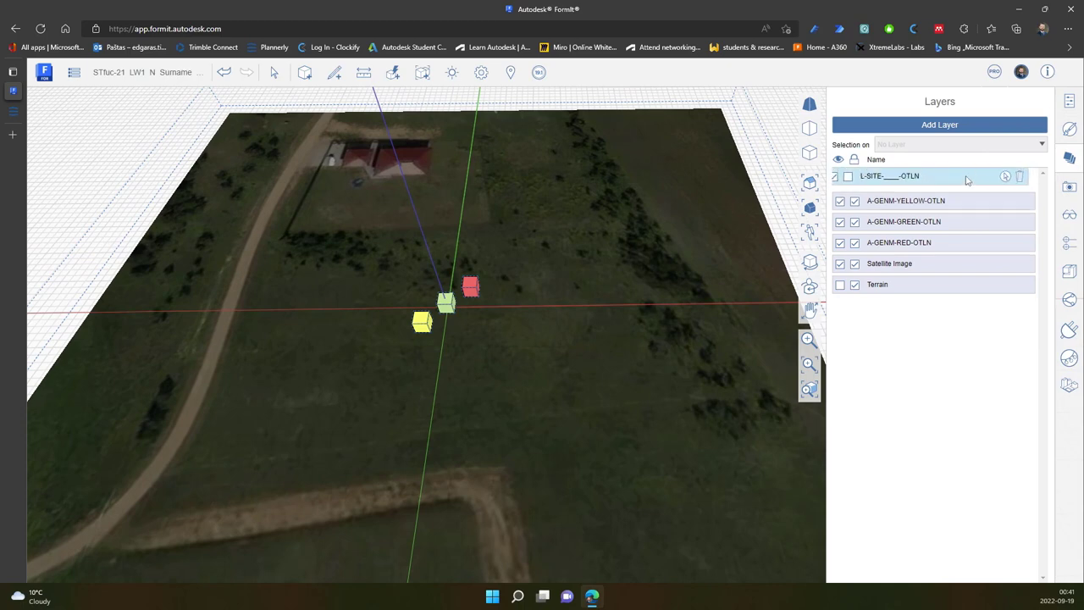
# Step: Draw a 30 m by 30 m site rectangle on the satellite image around the green and red cubes, aligned with the X axis
pyautogui.click(336, 77)
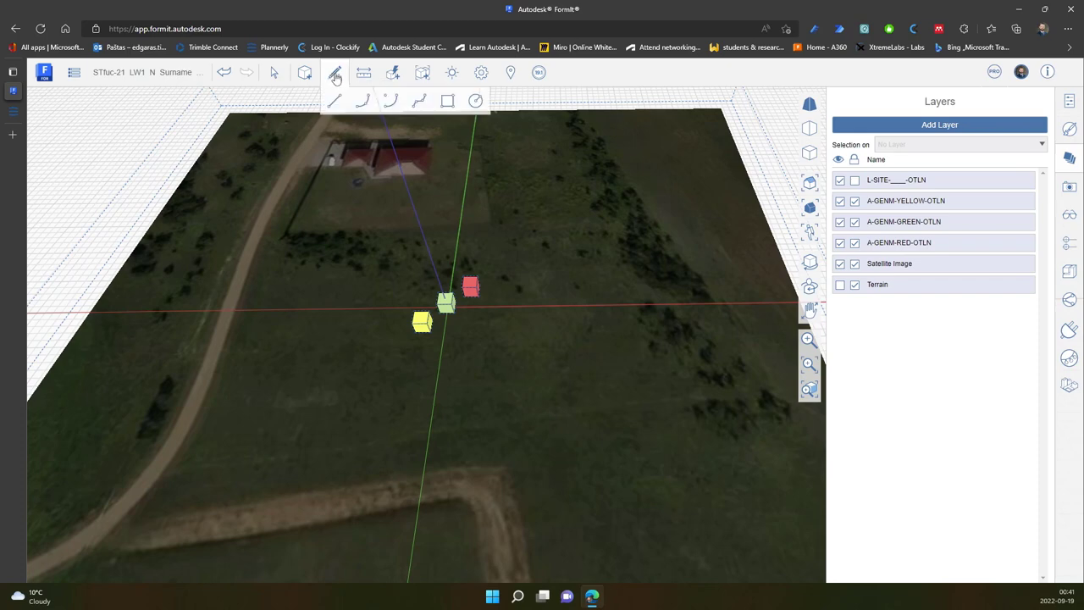
pyautogui.click(447, 105)
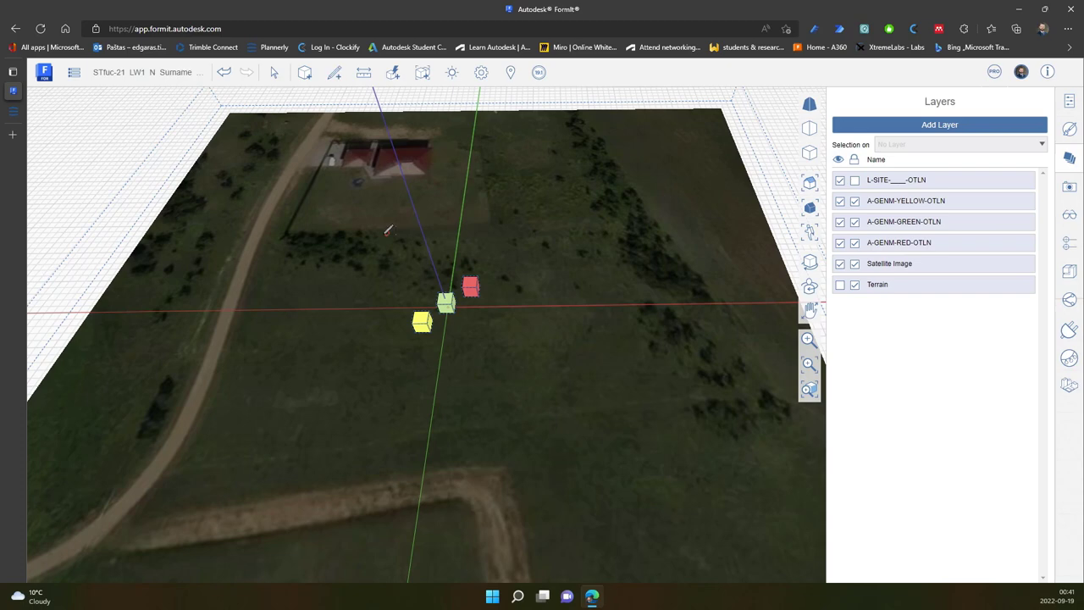
pyautogui.click(387, 230)
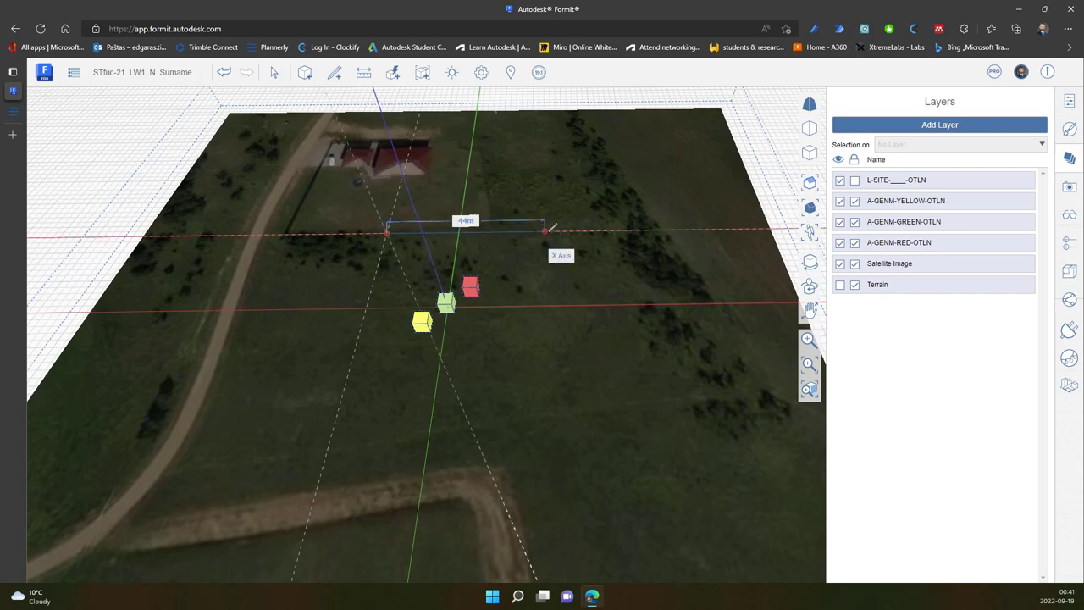
pyautogui.press('Tab')
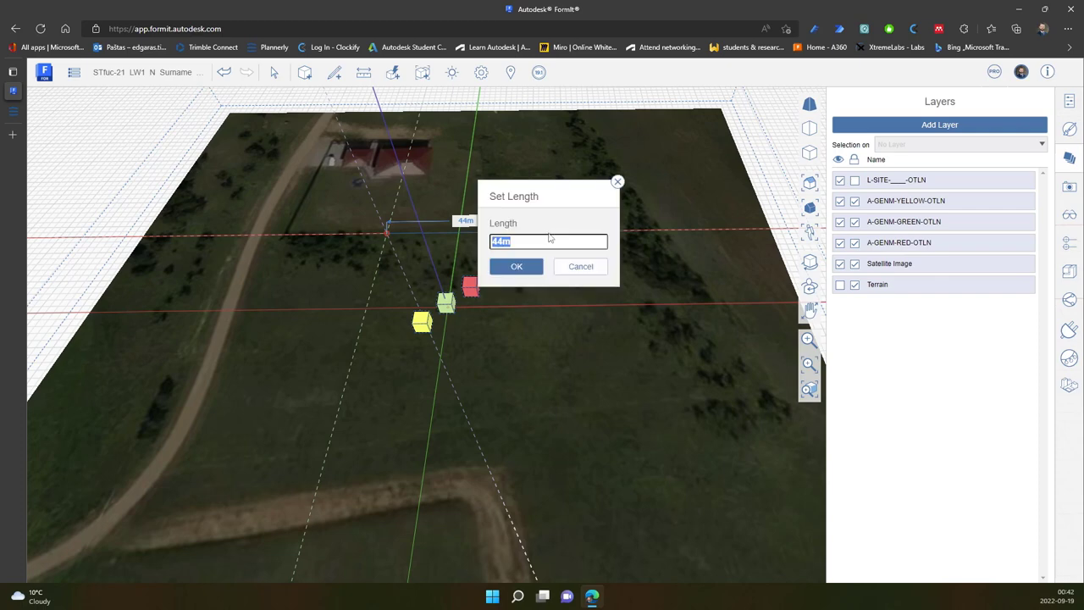
pyautogui.write('30')
pyautogui.press('Return')
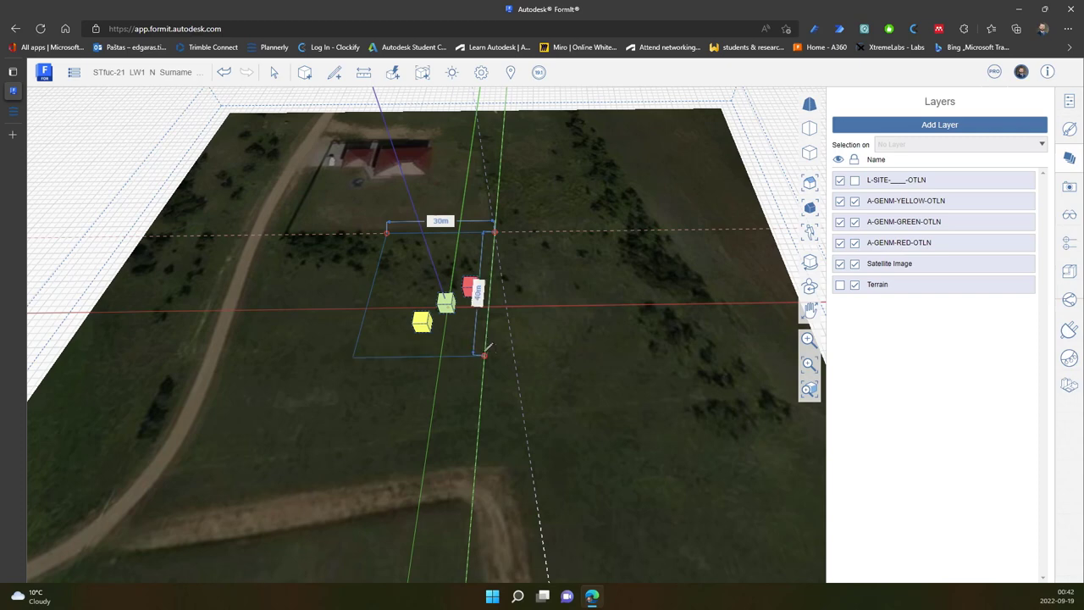
pyautogui.press('Tab')
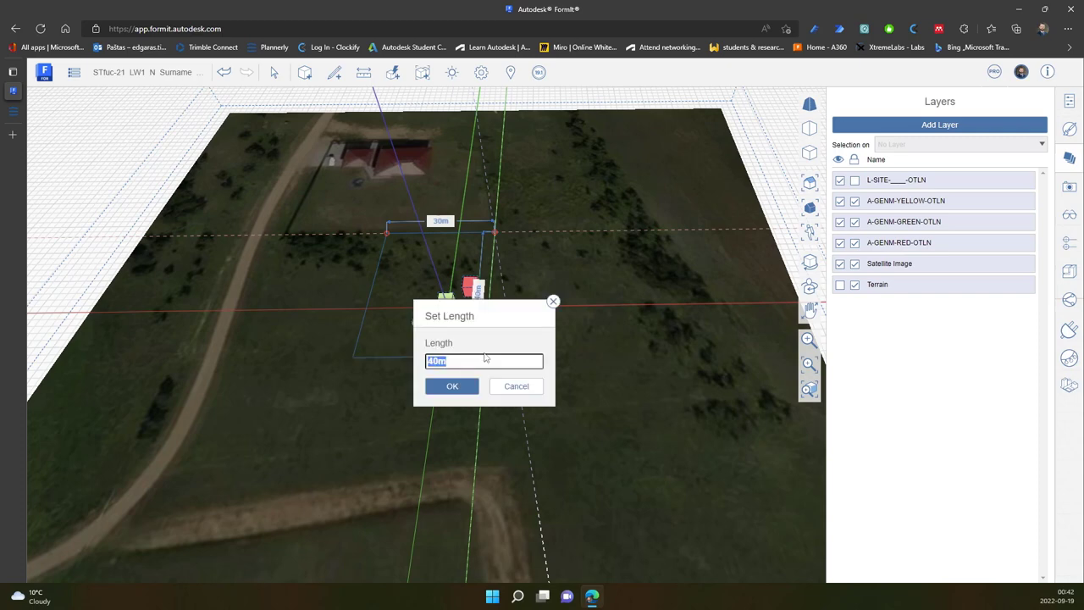
pyautogui.write('30')
pyautogui.press('Return')
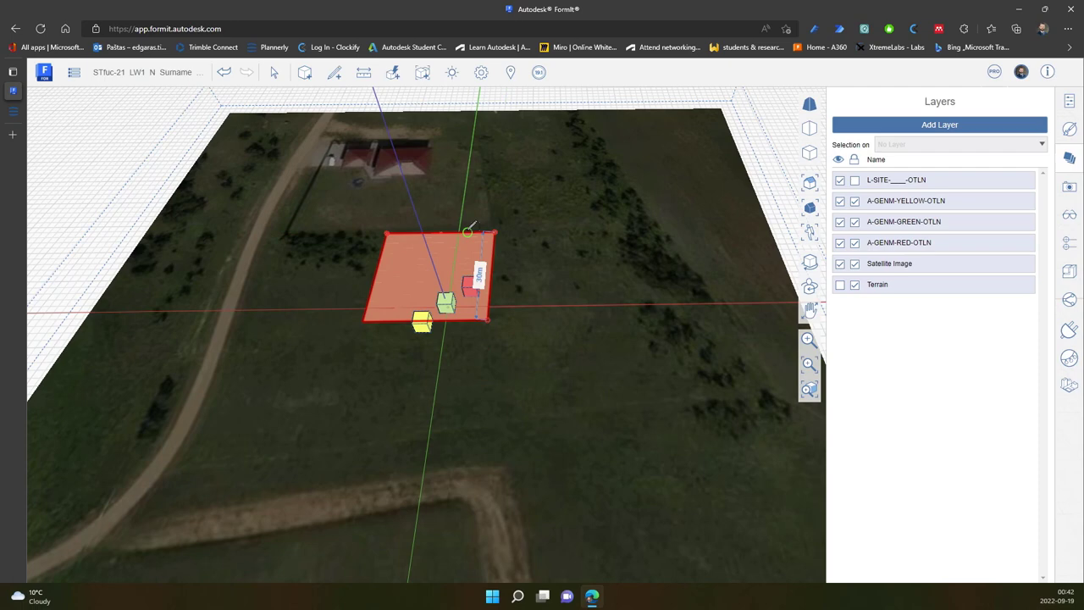
pyautogui.scroll(3, 470, 228)
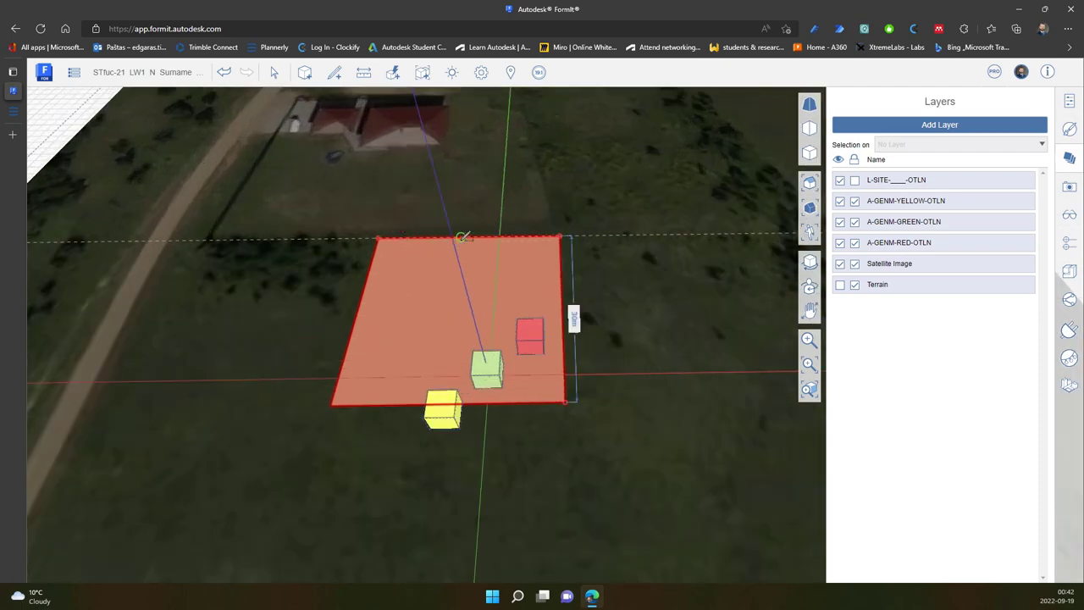
pyautogui.press('Escape')
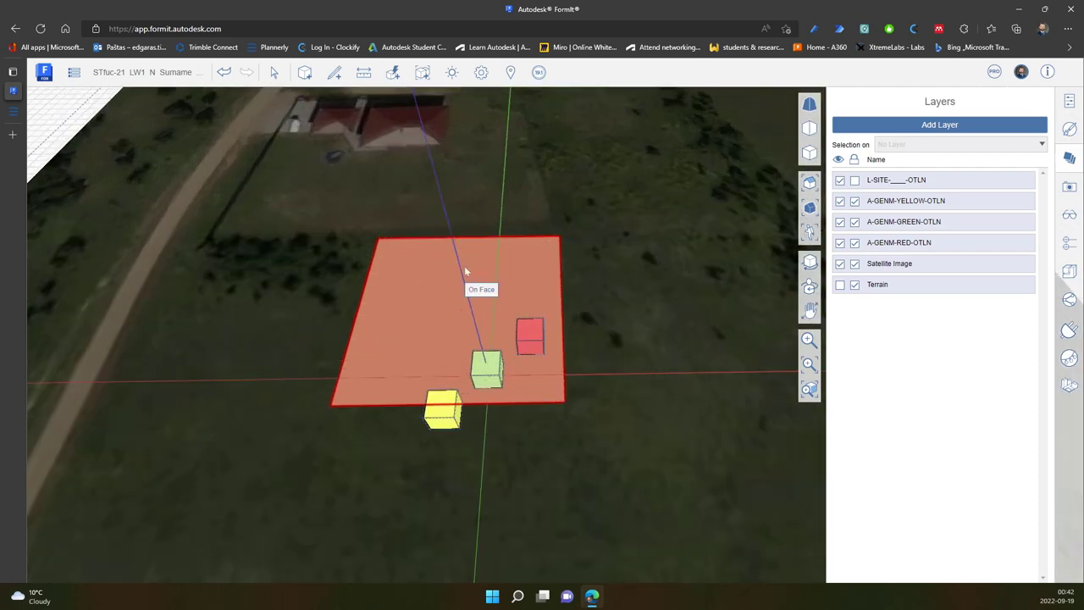
# Step: Assign the site rectangle to the L-SITE-____-OTLN layer and move it so that all three cubes lie inside it
pyautogui.click(407, 283)
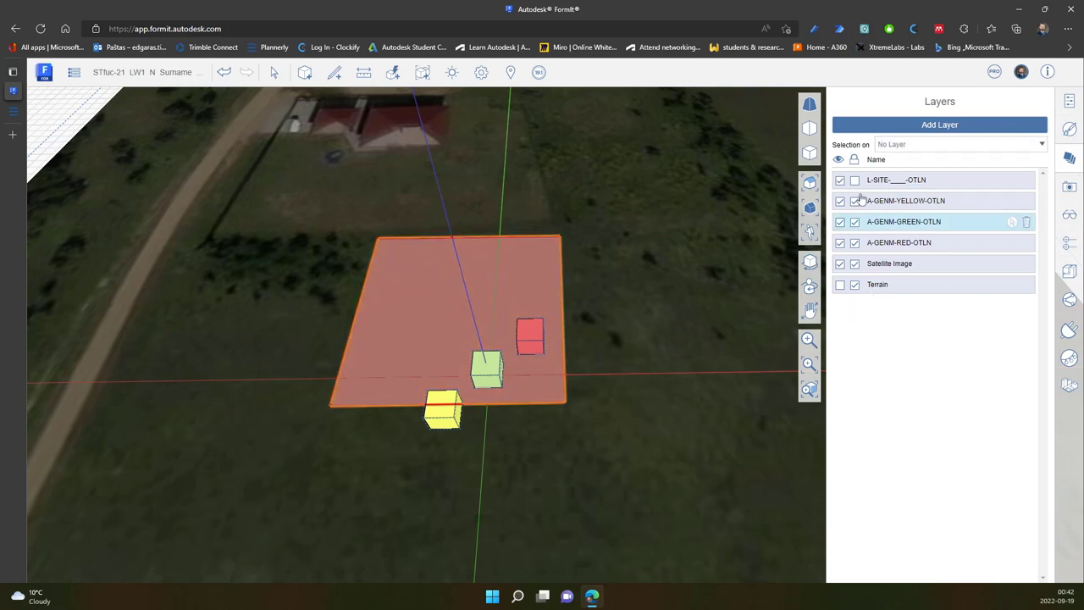
pyautogui.click(938, 145)
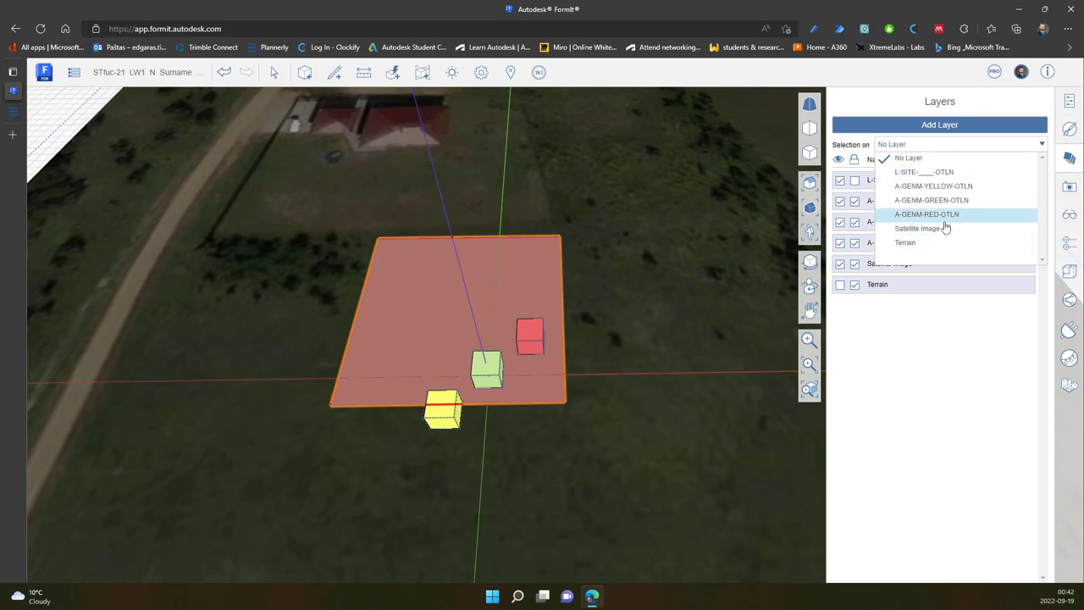
pyautogui.click(962, 173)
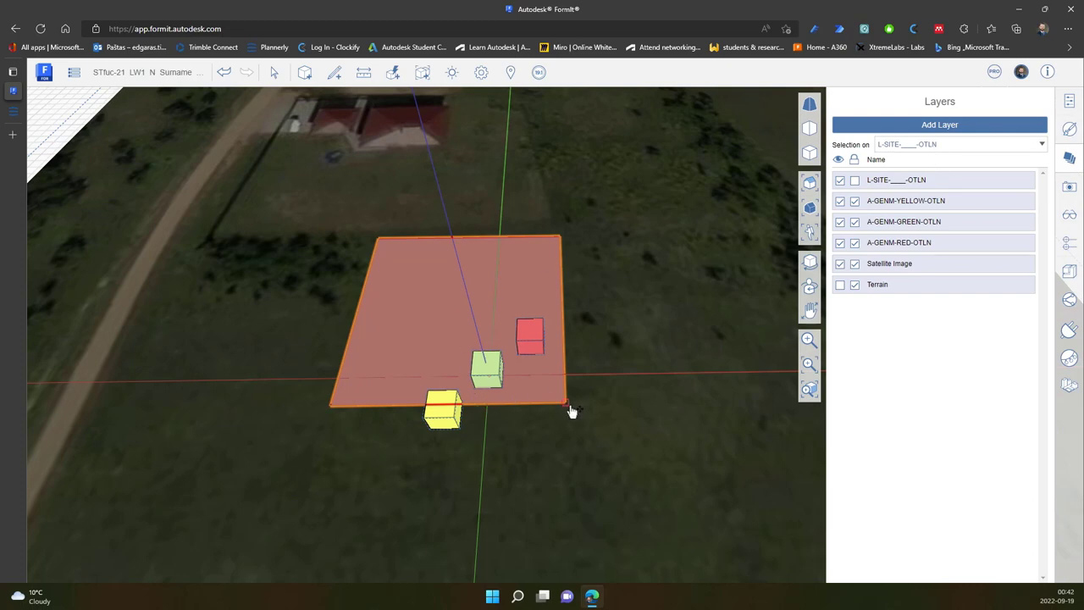
pyautogui.moveTo(571, 411); pyautogui.dragTo(602, 464)
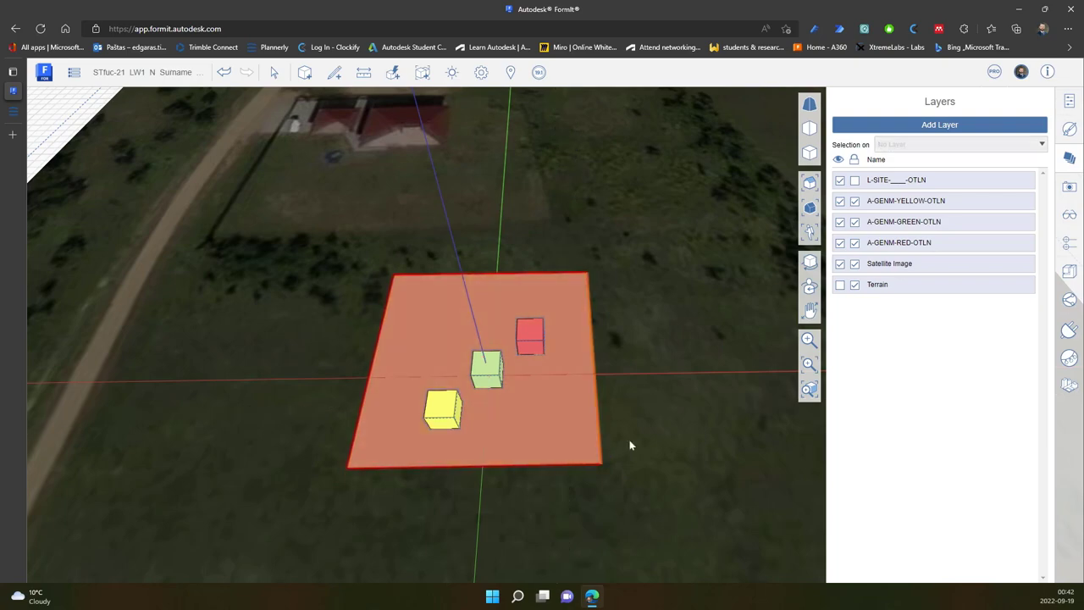
pyautogui.moveTo(431, 513); pyautogui.dragTo(642, 427, button='middle')
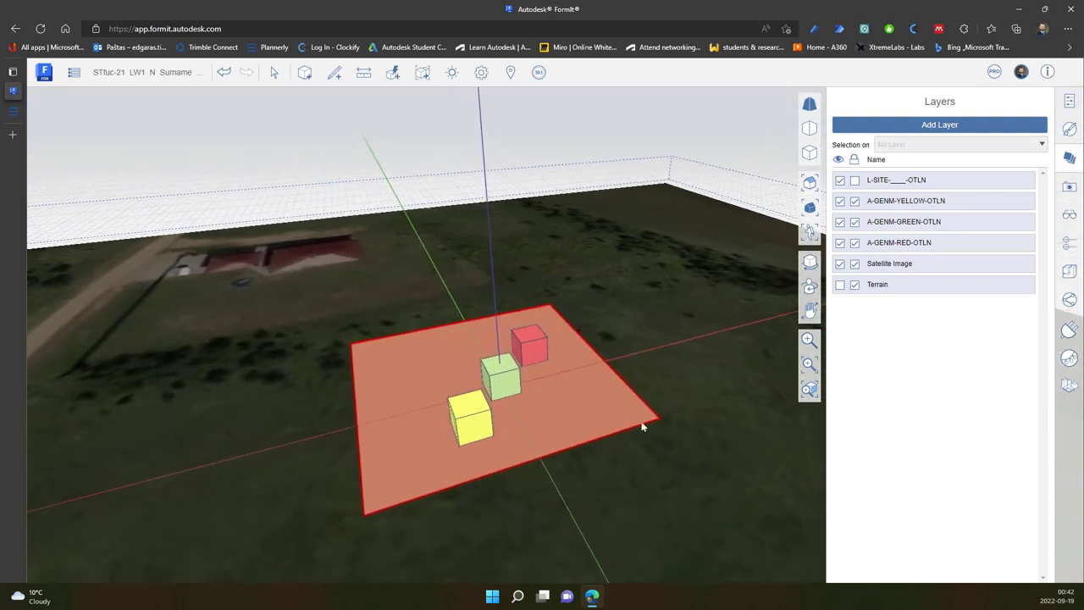
# Step: Turn off all model diagnostics in the visual styles: watertight issues, back faces, group bounding boxes and default color on back faces
pyautogui.click(1067, 216)
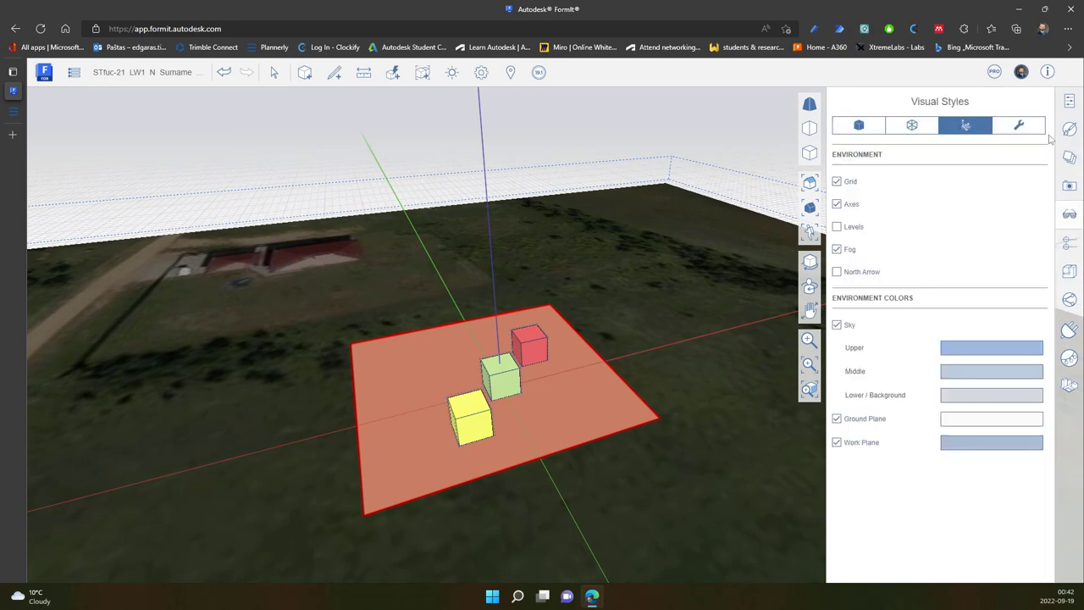
pyautogui.click(1019, 126)
pyautogui.click(870, 181)
pyautogui.click(869, 204)
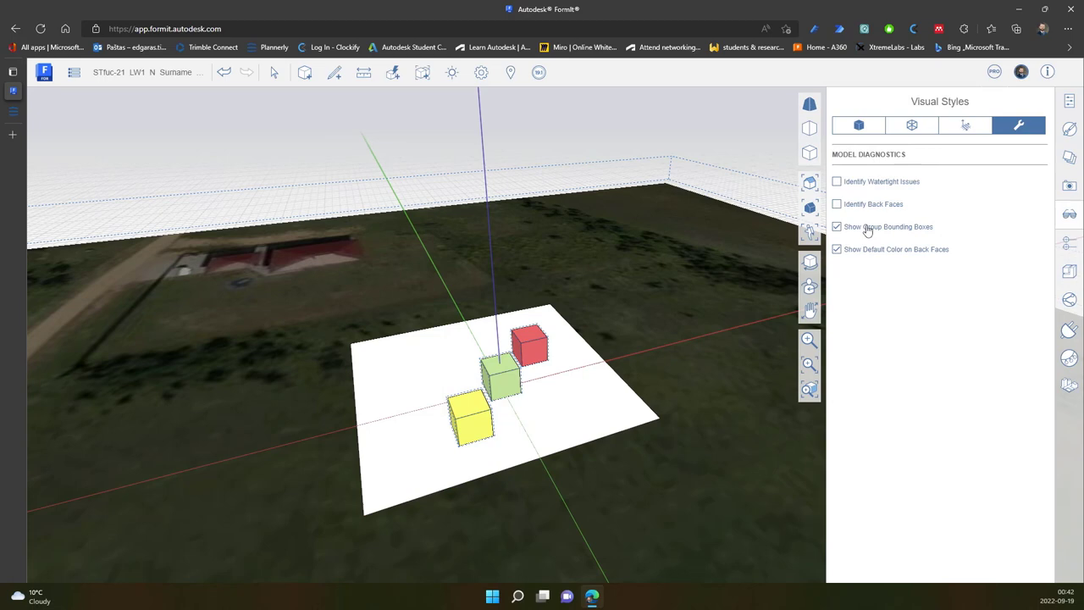
pyautogui.click(869, 227)
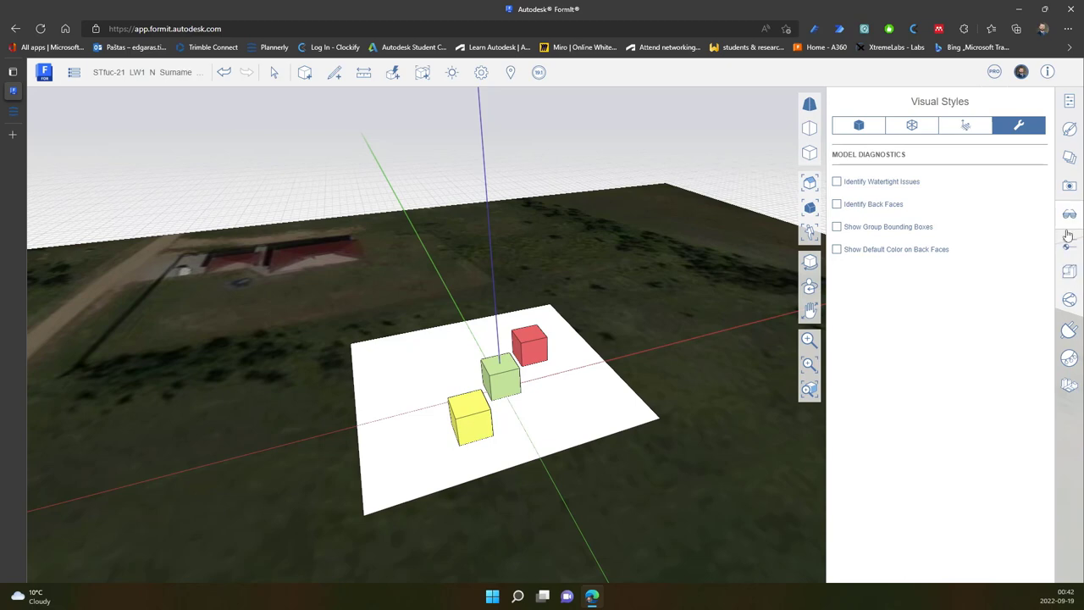
# Step: Hide the Satellite Image, A-GENM-RED-OTLN, A-GENM-GREEN-OTLN and A-GENM-YELLOW-OTLN layers
pyautogui.click(1070, 159)
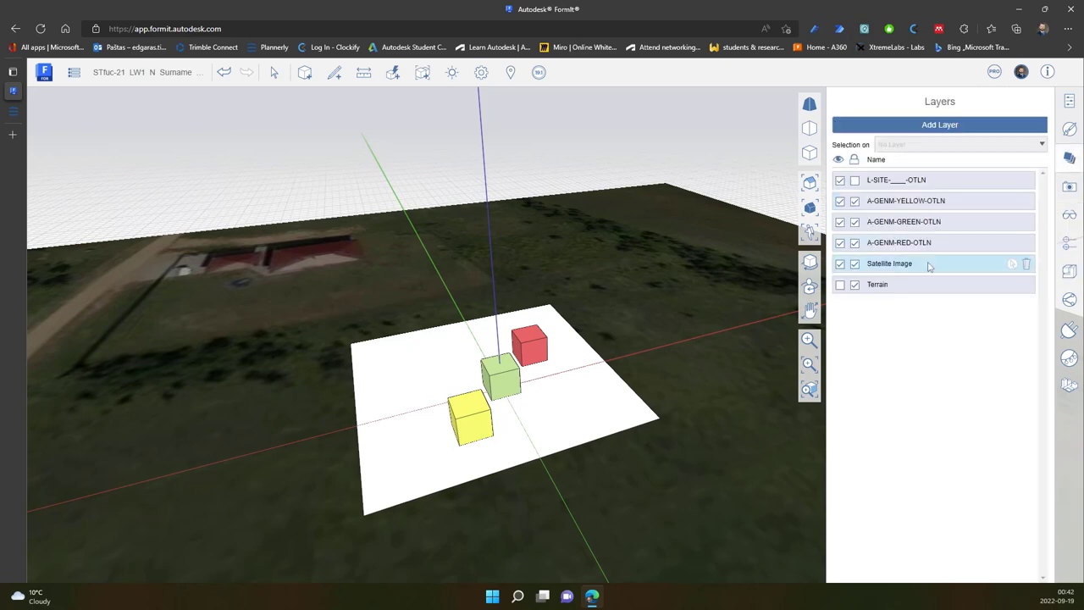
pyautogui.click(840, 263)
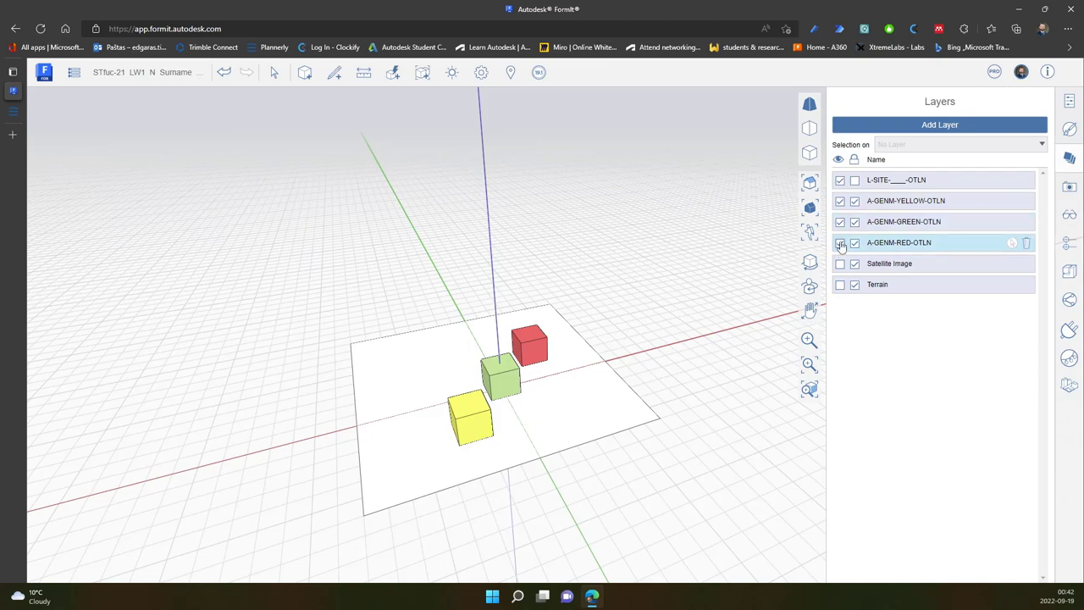
pyautogui.click(840, 242)
pyautogui.click(840, 221)
pyautogui.click(840, 201)
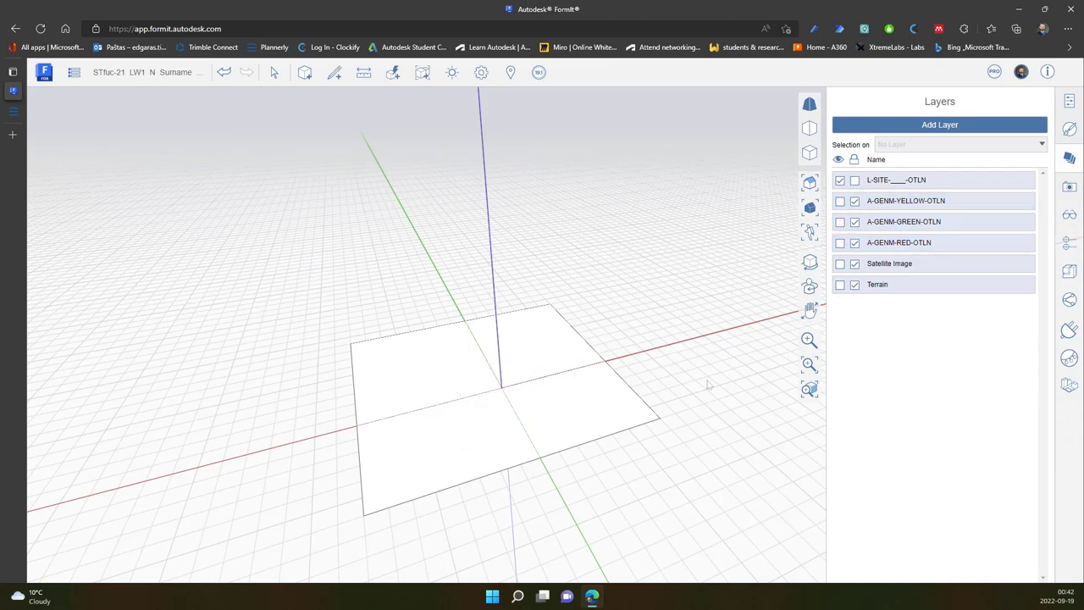
# Step: Select the whole site rectangle and make it a group
pyautogui.moveTo(708, 385)
pyautogui.mouseDown(button='middle')
pyautogui.moveTo(496, 355)
pyautogui.moveTo(680, 341)
pyautogui.moveTo(716, 380)
pyautogui.mouseUp(button='middle')
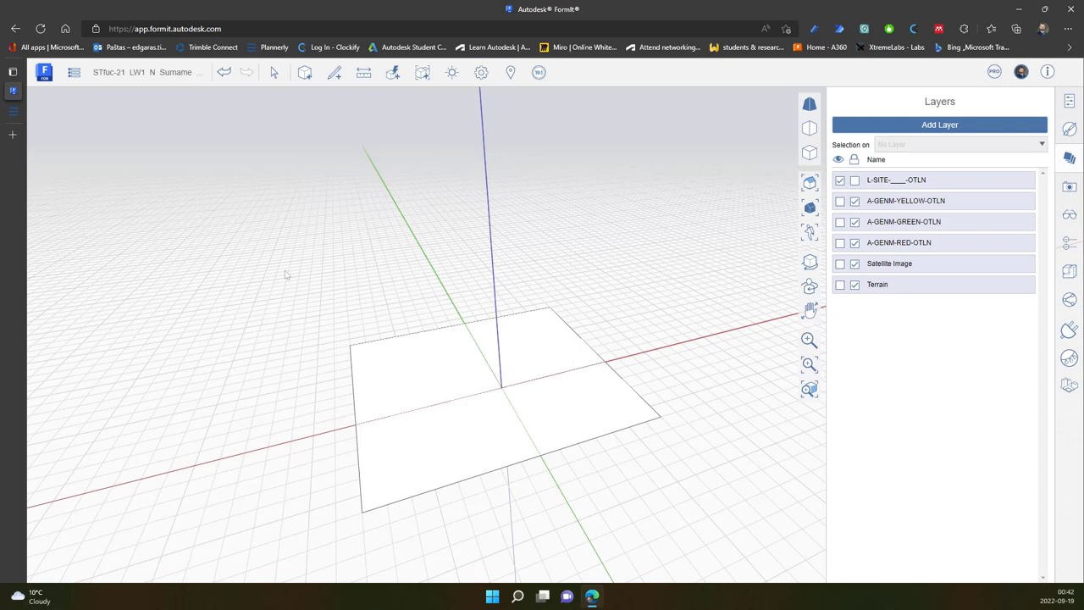
pyautogui.moveTo(257, 232); pyautogui.dragTo(367, 291)
pyautogui.click(555, 416)
pyautogui.click(555, 416)
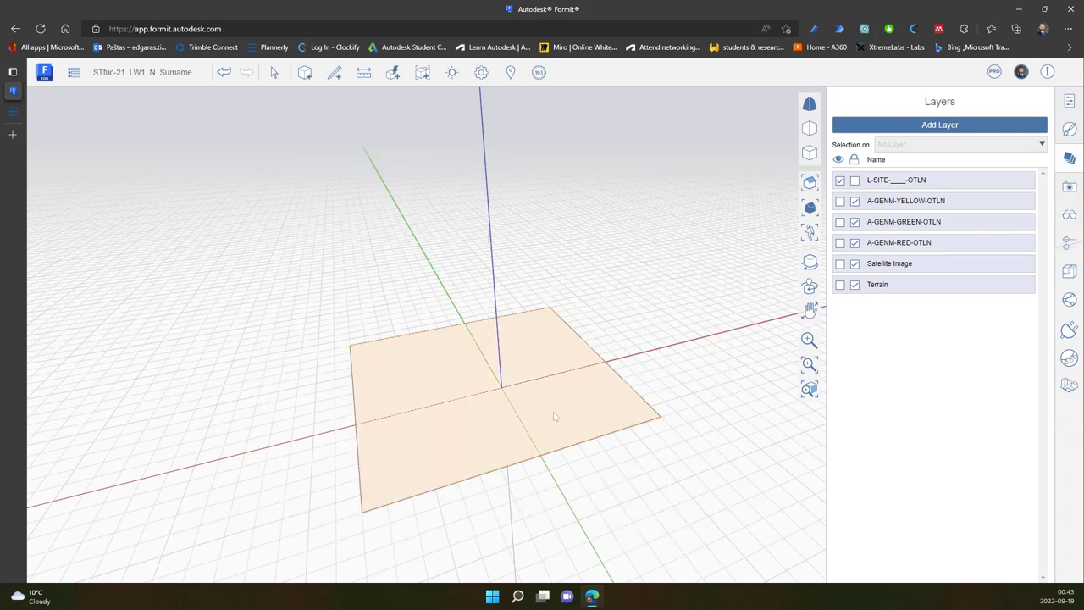
pyautogui.rightClick(596, 410)
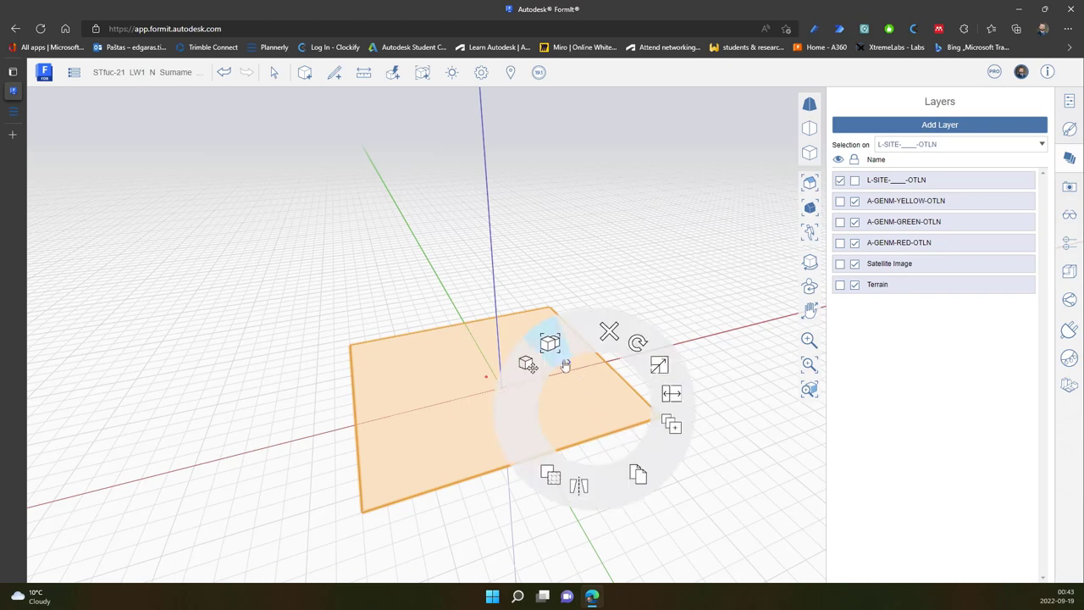
pyautogui.click(571, 378)
pyautogui.click(677, 455)
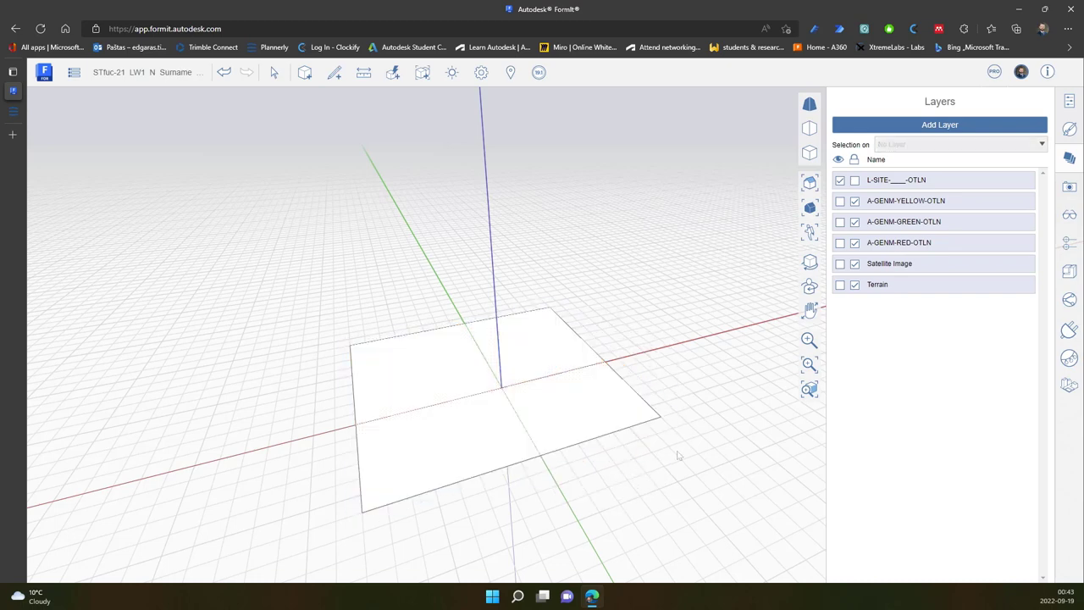
# Step: Paint the site group with the Ground Cover material from the sketch and inspect the grass texture up close
pyautogui.moveTo(678, 455); pyautogui.dragTo(559, 458, button='right')
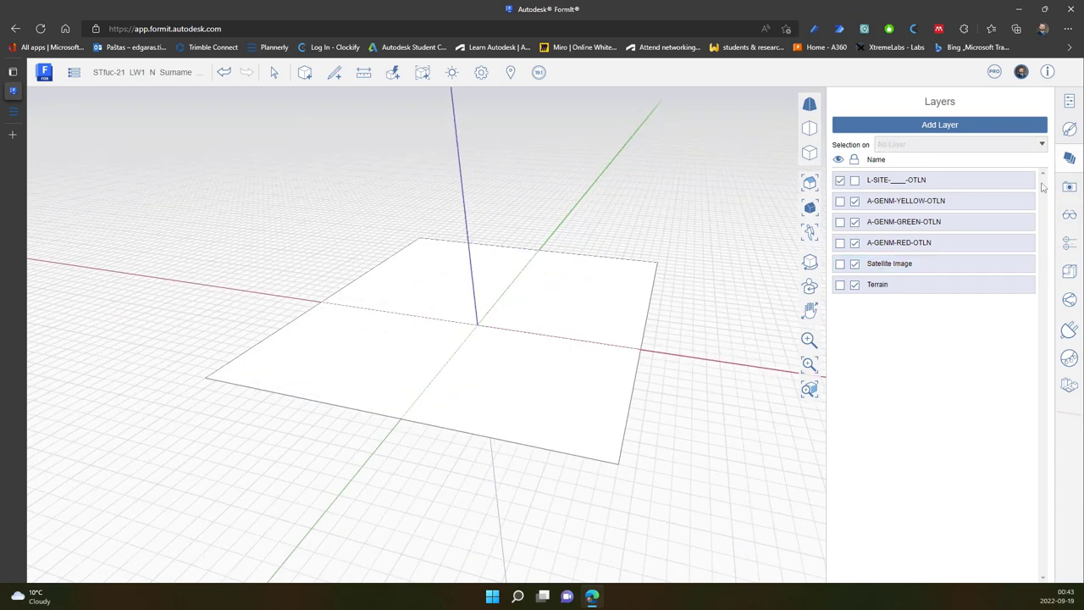
pyautogui.click(1068, 132)
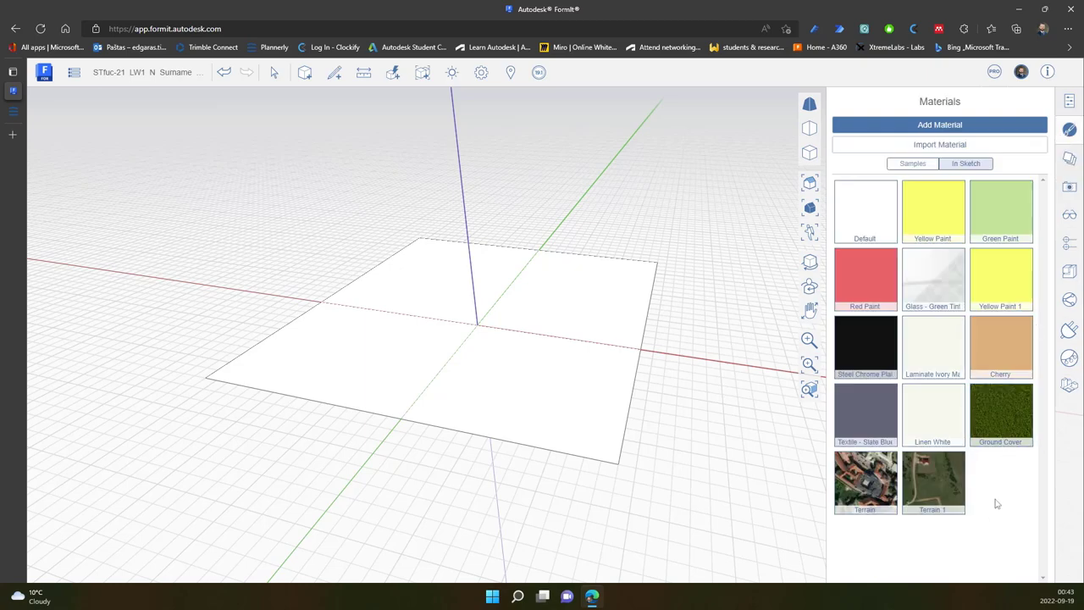
pyautogui.click(1021, 420)
pyautogui.click(569, 408)
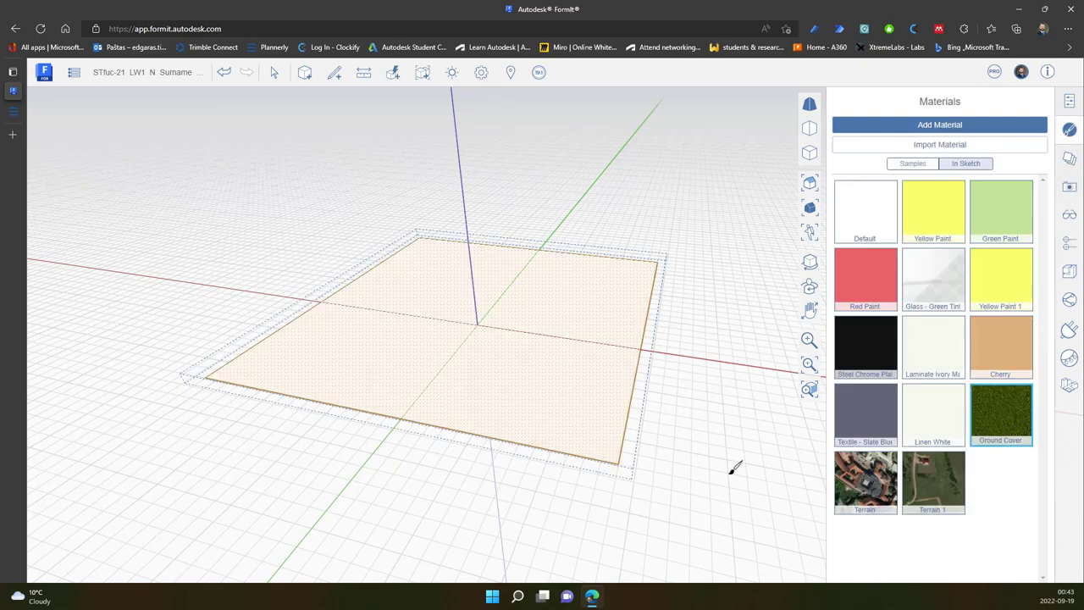
pyautogui.scroll(3, 657, 449)
pyautogui.scroll(5, 461, 455)
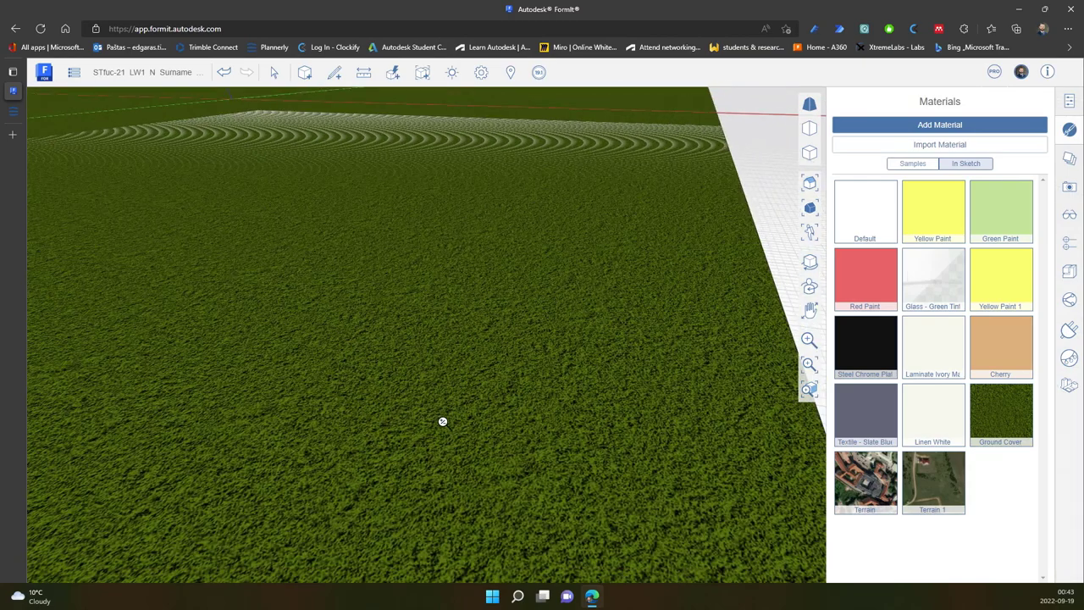
pyautogui.scroll(-5, 442, 421)
pyautogui.moveTo(452, 426); pyautogui.dragTo(593, 314, button='middle')
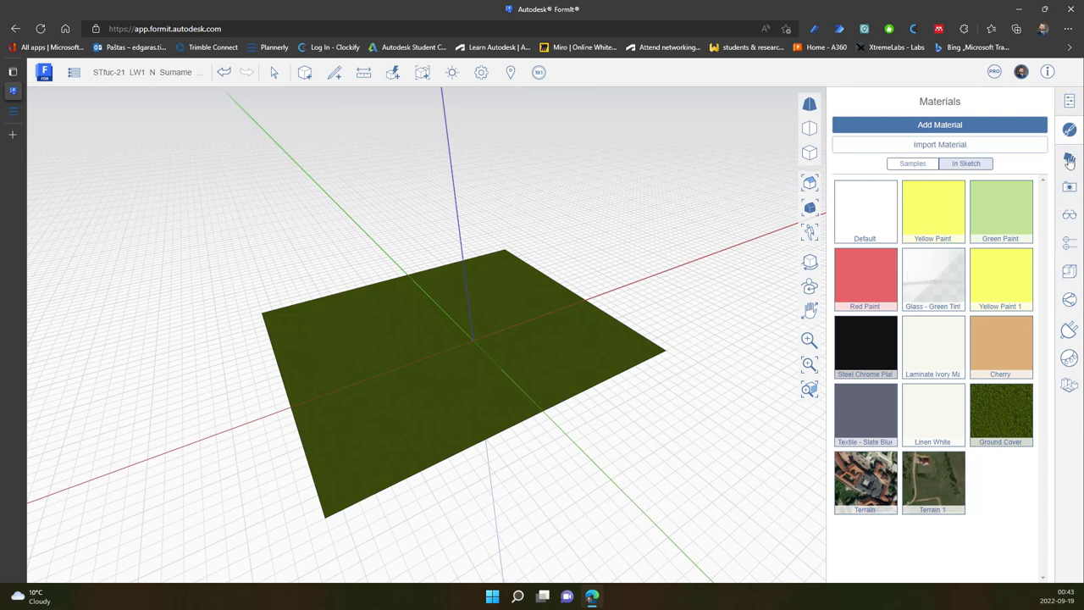
# Step: Check the L-SITE-____-OTLN layer by hiding and showing the site, and lock the layer
pyautogui.click(1071, 156)
pyautogui.click(840, 181)
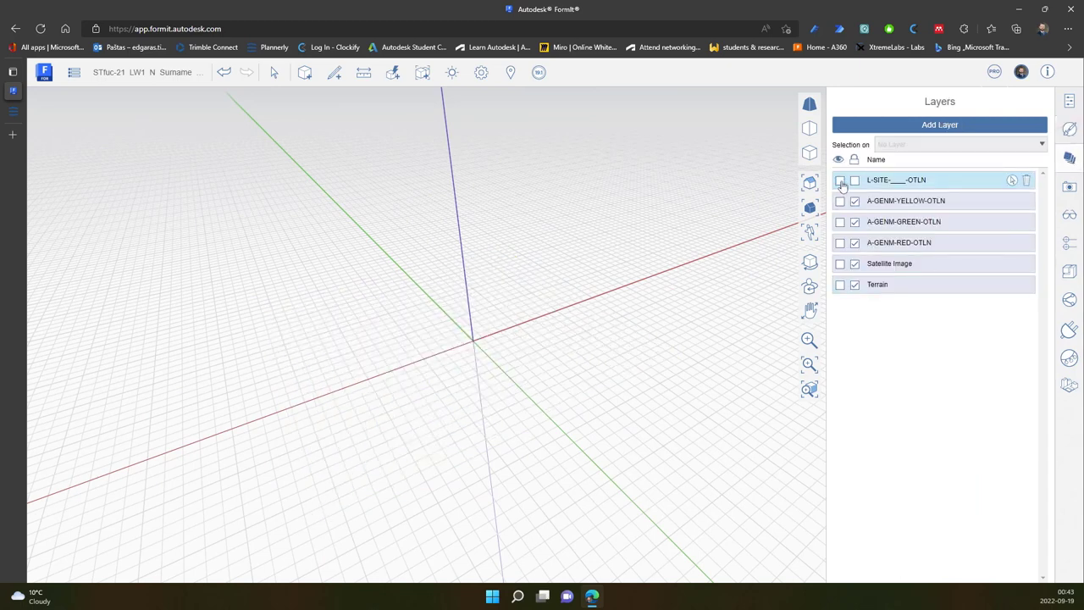
pyautogui.click(841, 181)
pyautogui.click(841, 180)
pyautogui.click(840, 180)
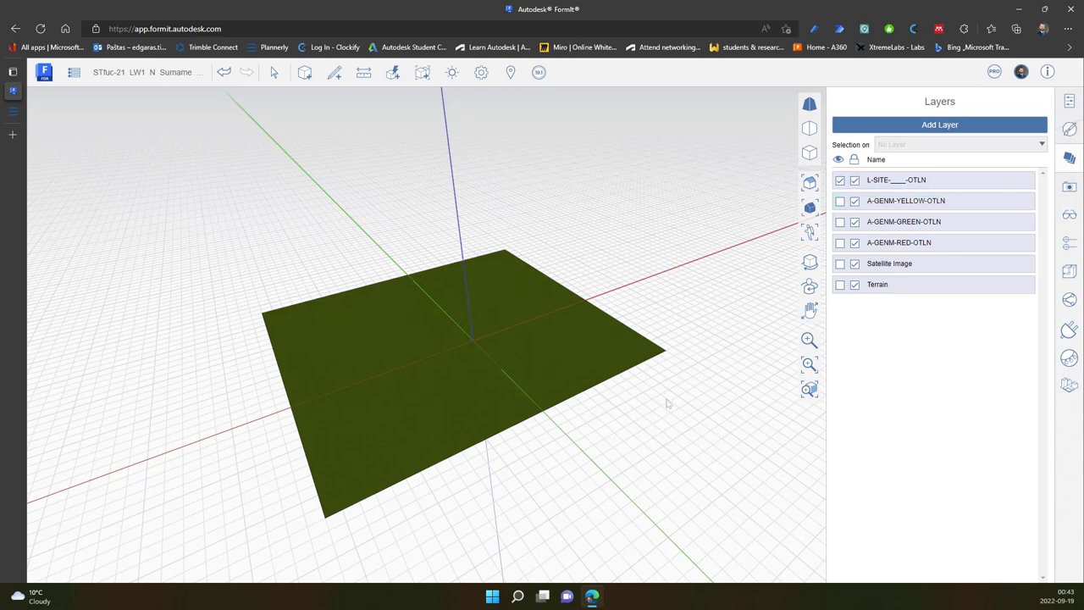
# Step: Show the A-GENM-YELLOW-OTLN, A-GENM-GREEN-OTLN and A-GENM-RED-OTLN layers again
pyautogui.click(840, 201)
pyautogui.click(840, 222)
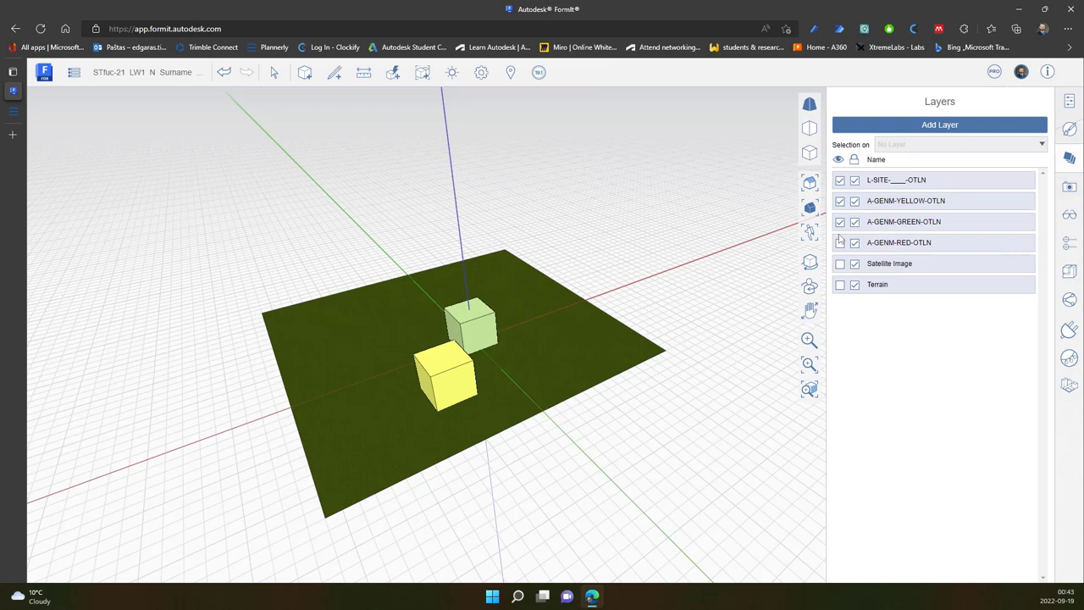
pyautogui.click(840, 243)
pyautogui.moveTo(705, 357); pyautogui.dragTo(801, 218, button='middle')
# Step: Show the Satellite Image layer briefly to view the site in its surroundings, and hide it again
pyautogui.click(840, 264)
pyautogui.moveTo(762, 381); pyautogui.dragTo(655, 403, button='middle')
pyautogui.scroll(-5, 644, 451)
pyautogui.click(840, 264)
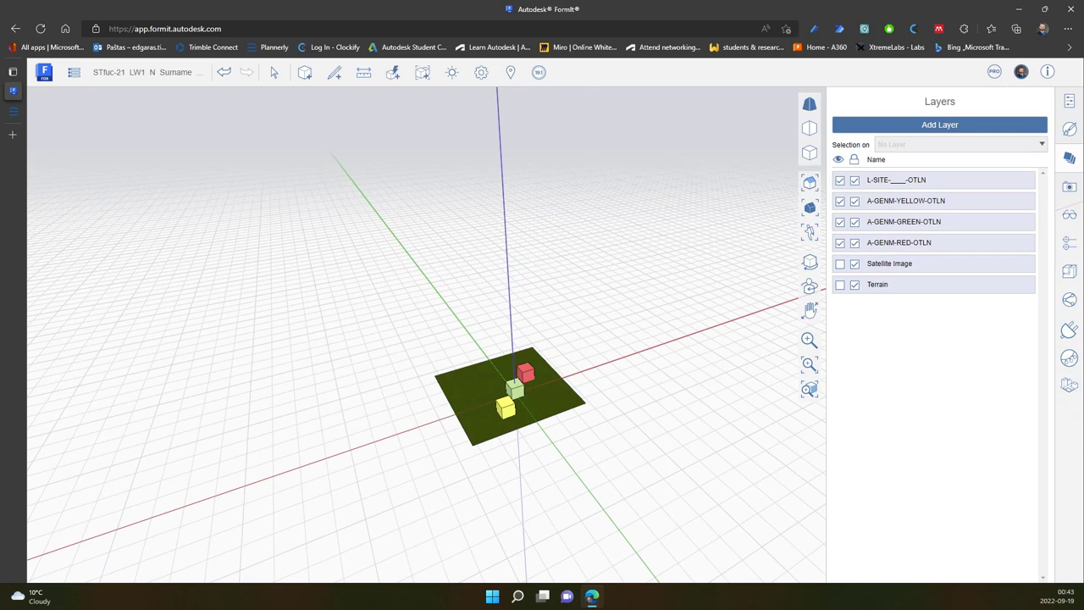
# Step: Switch to Plannerly and copy the Fence layer name A-FLOR-HRAL-OTLN from the information requirements of task 2.1.2
pyautogui.click(13, 111)
pyautogui.scroll(2, 661, 315)
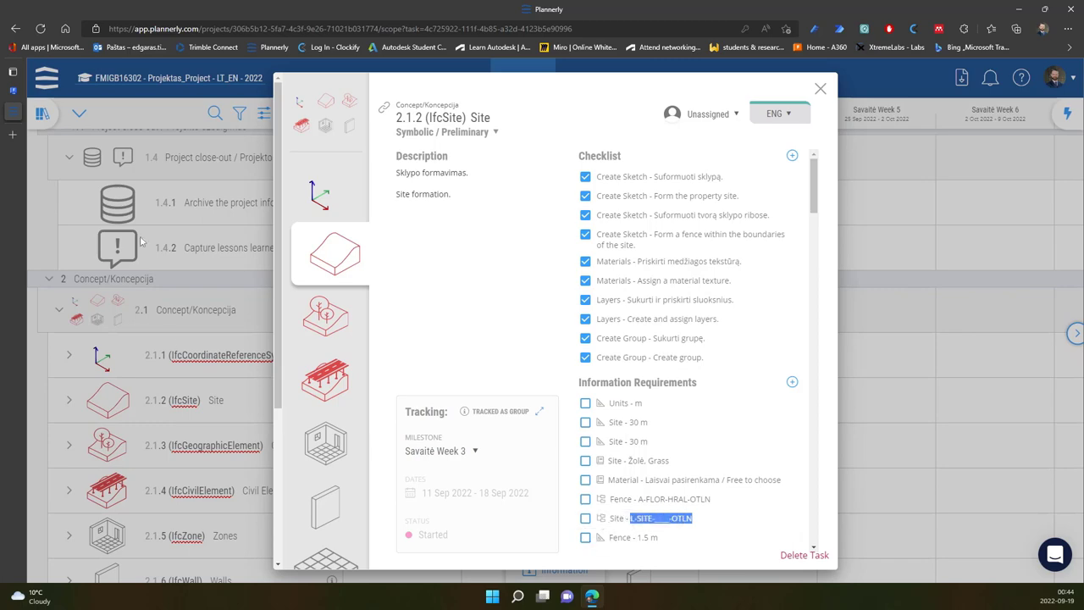
pyautogui.click(13, 90)
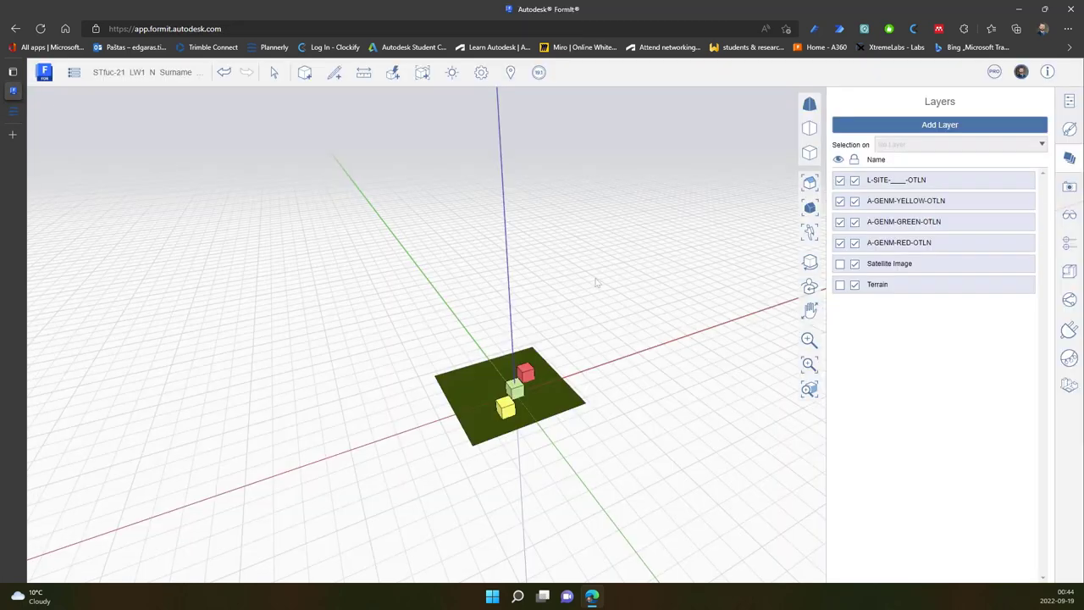
pyautogui.click(13, 111)
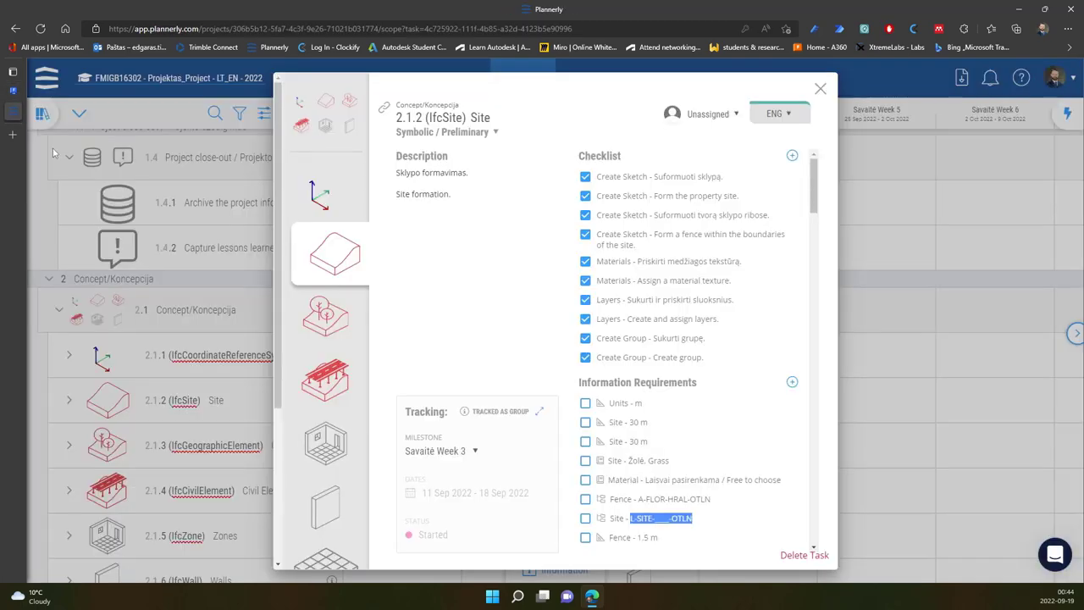
pyautogui.click(641, 498)
pyautogui.moveTo(640, 499); pyautogui.dragTo(712, 500)
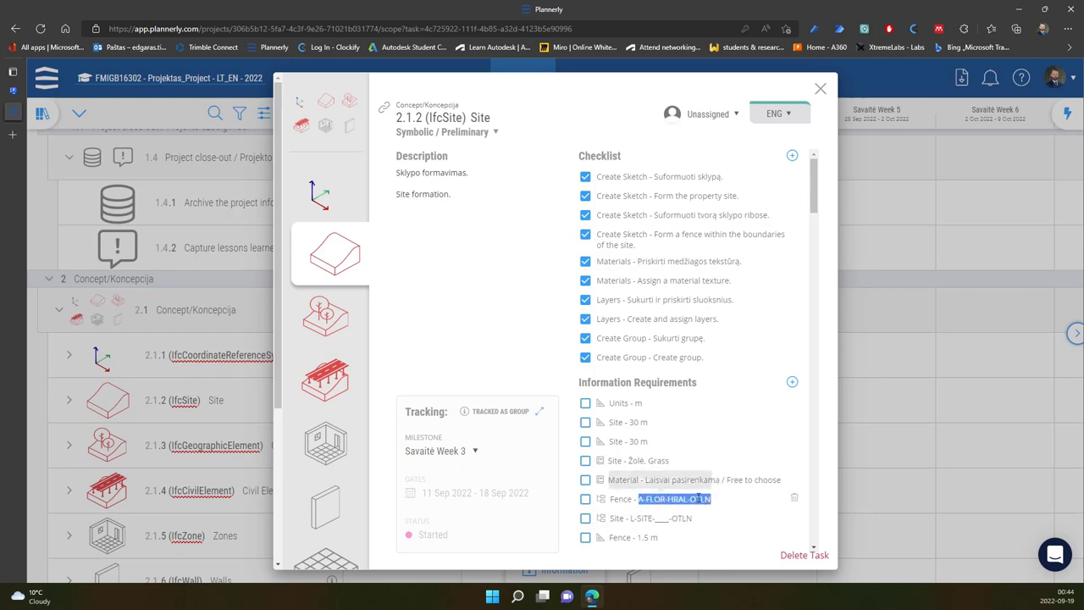
pyautogui.rightClick(709, 499)
pyautogui.click(734, 200)
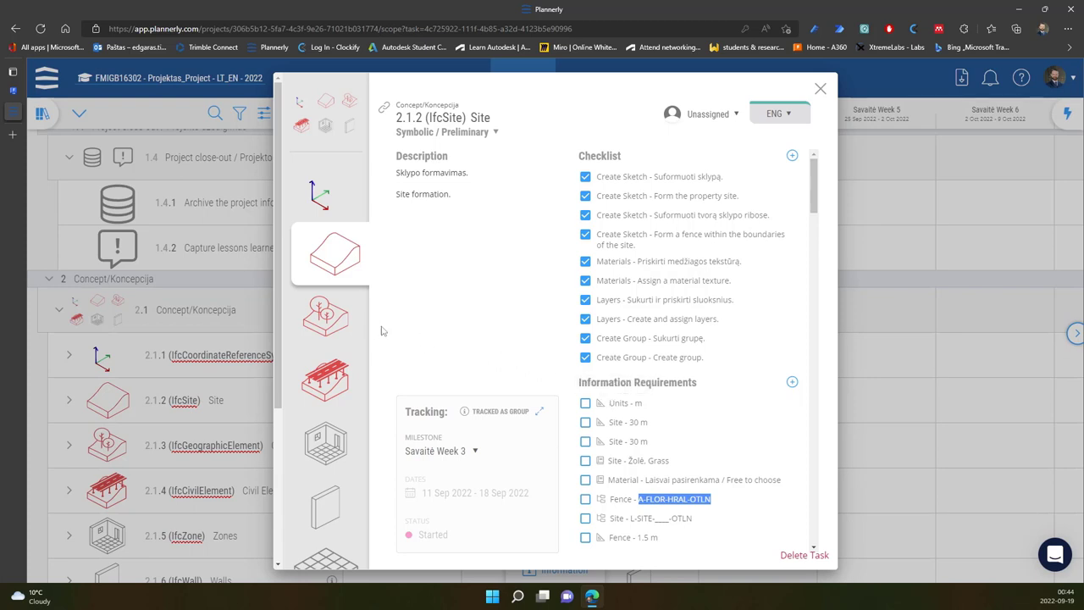
# Step: Switch back to FormIt and add a layer named A-FLOR-HRAL-OTLN
pyautogui.hotkey('ctrl', 'shift', 'Tab')
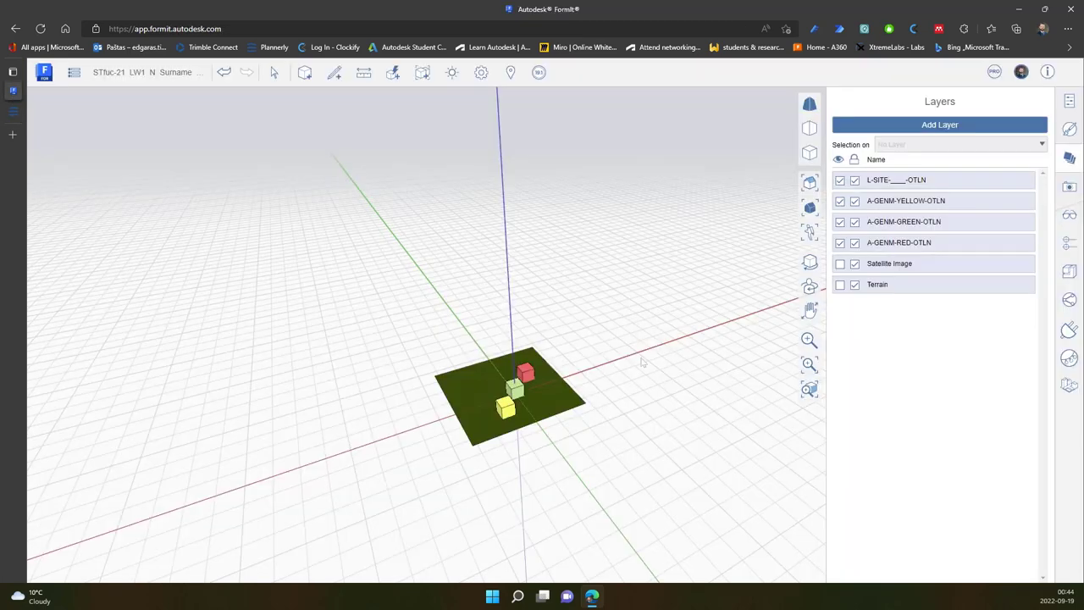
pyautogui.scroll(5, 642, 362)
pyautogui.moveTo(436, 485); pyautogui.dragTo(555, 447, button='middle')
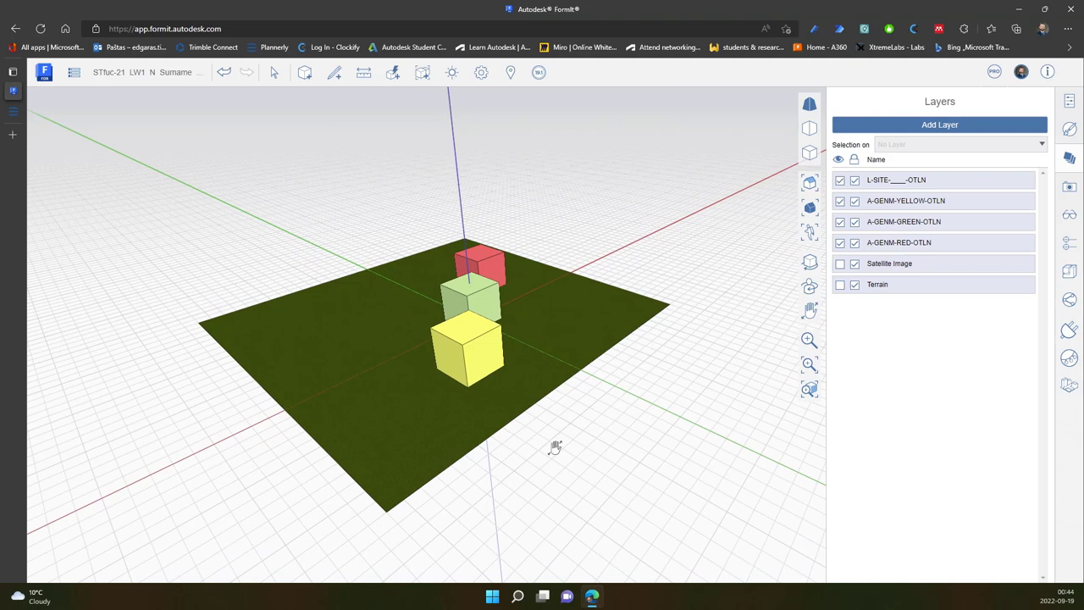
pyautogui.click(944, 125)
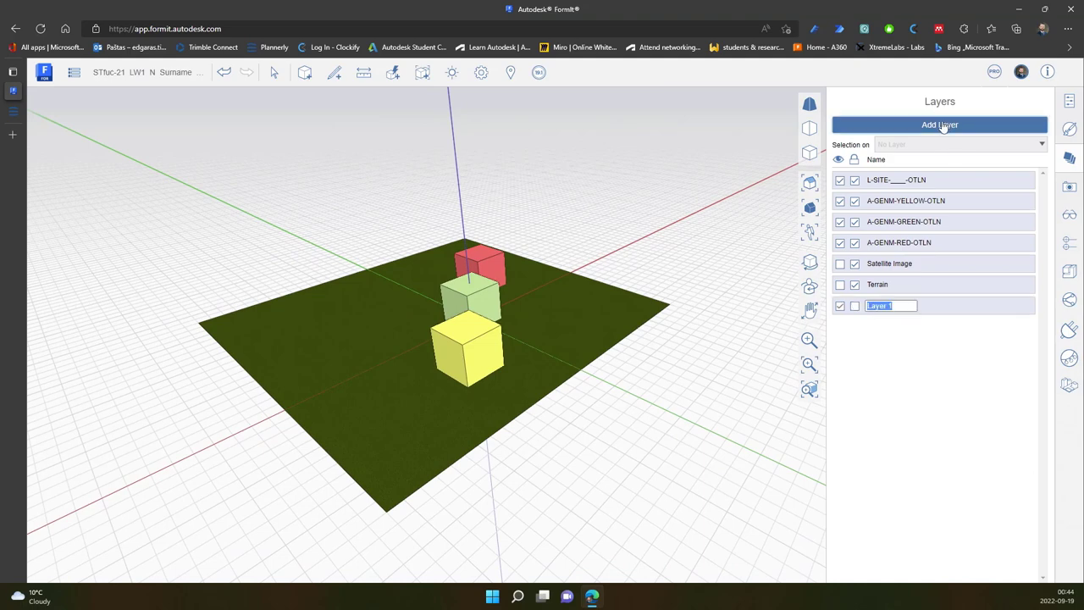
pyautogui.hotkey('ctrl', 'v')
pyautogui.press('Return')
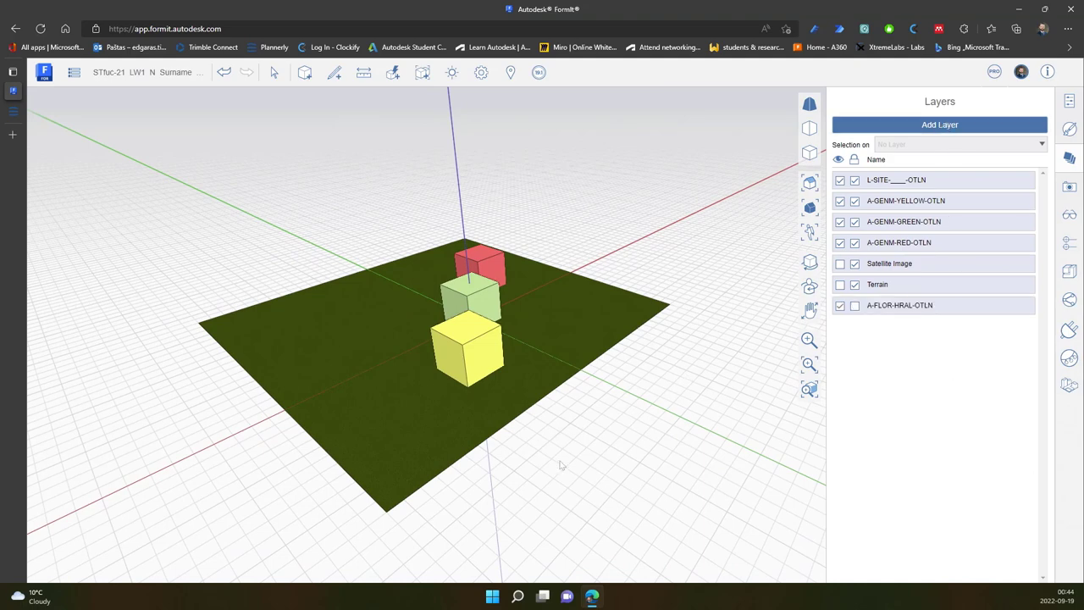
# Step: Draw a vertical fence rectangle 1.5 m high along one full 30 m side of the grass site
pyautogui.moveTo(559, 464); pyautogui.dragTo(598, 433, button='middle')
pyautogui.moveTo(334, 74)
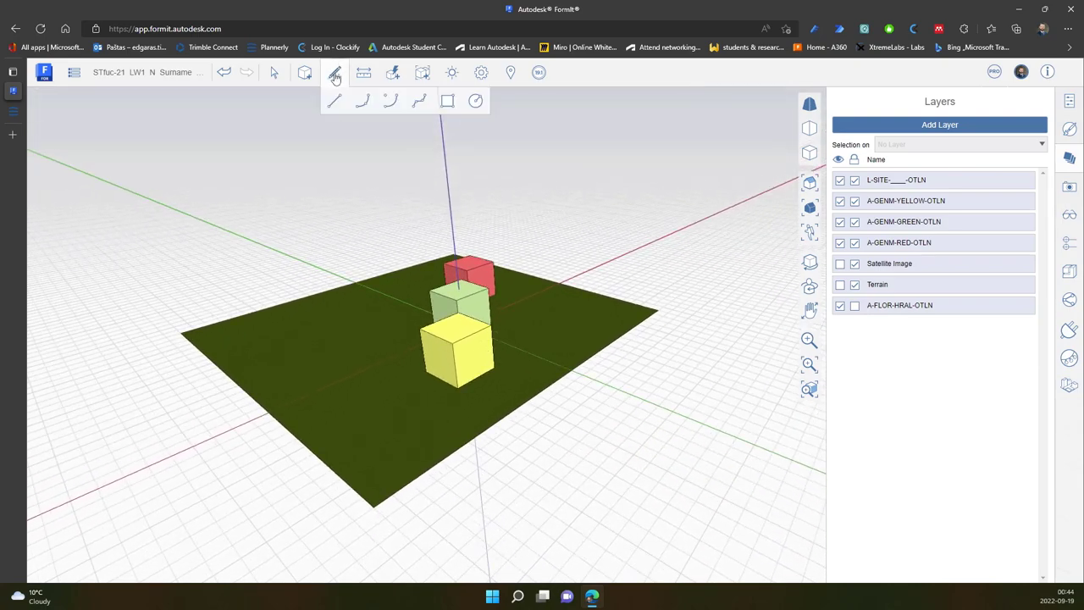
pyautogui.click(448, 103)
pyautogui.scroll(3, 333, 542)
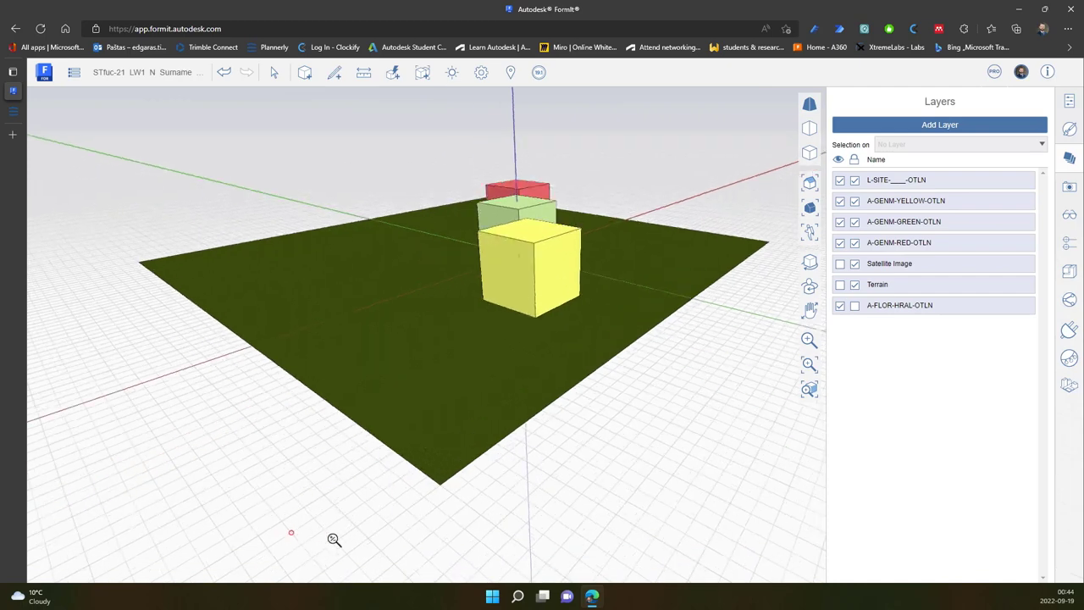
pyautogui.click(441, 483)
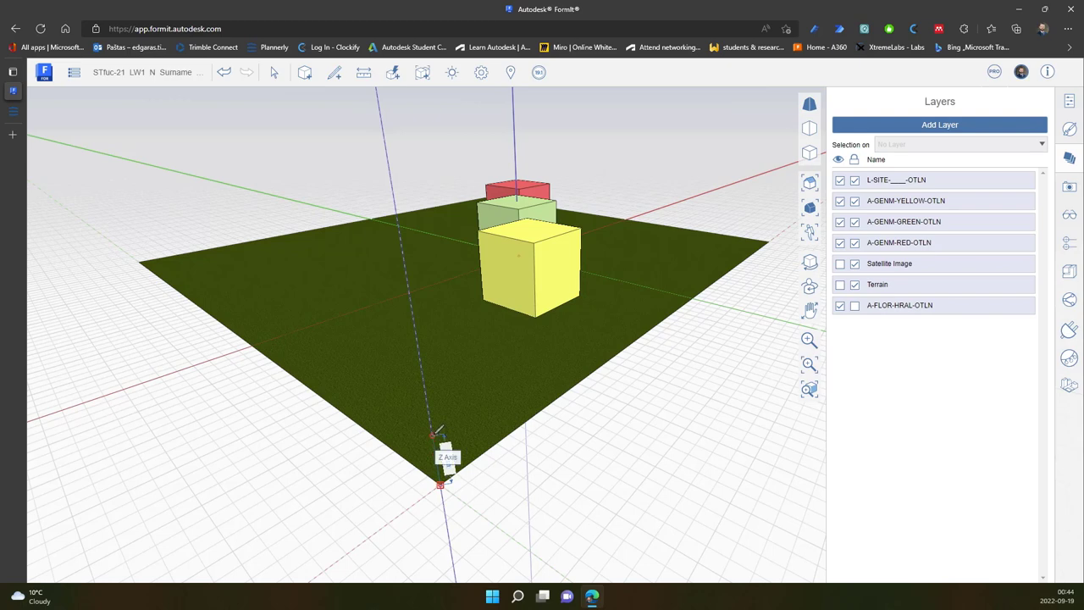
pyautogui.press('Tab')
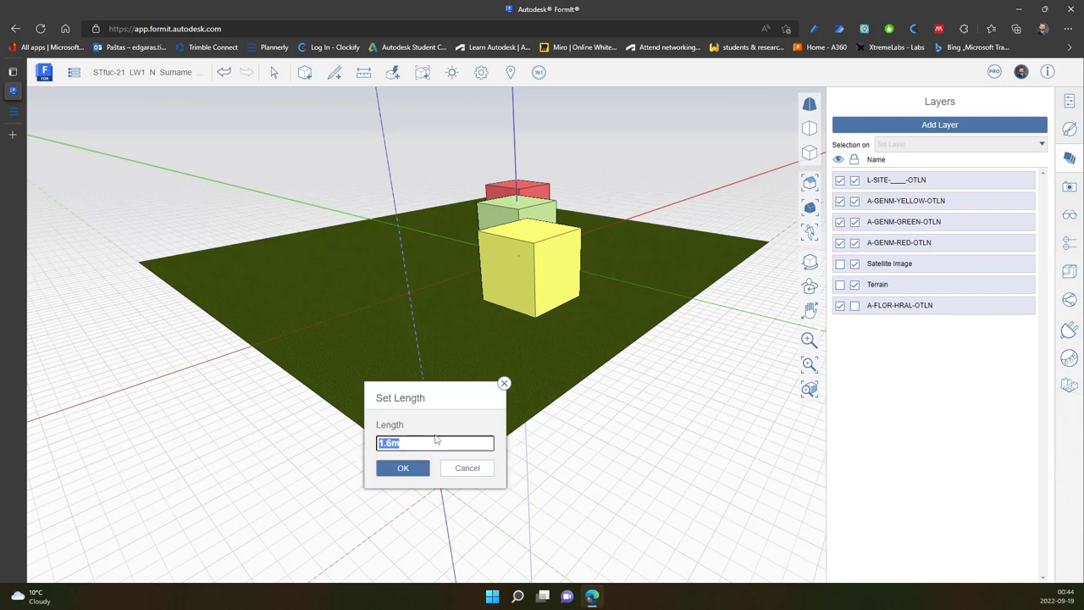
pyautogui.write('1.5')
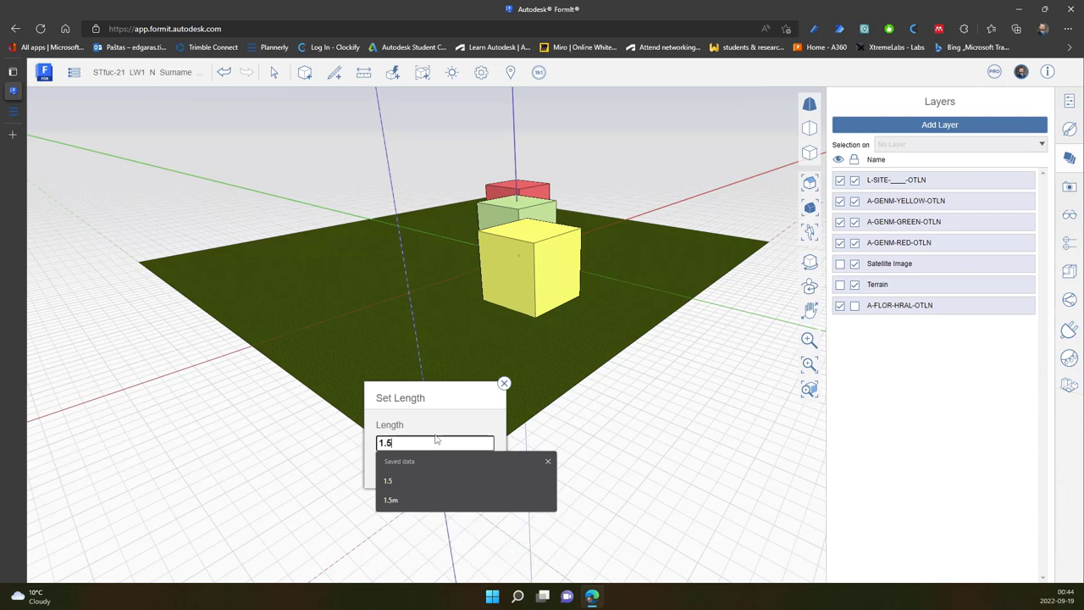
pyautogui.press('Return')
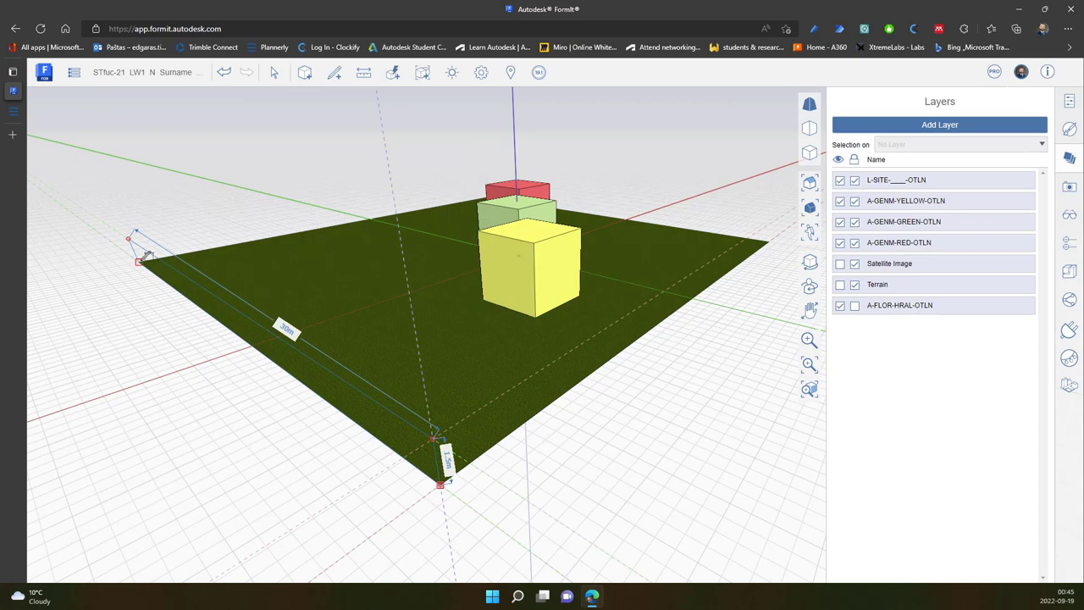
pyautogui.click(140, 260)
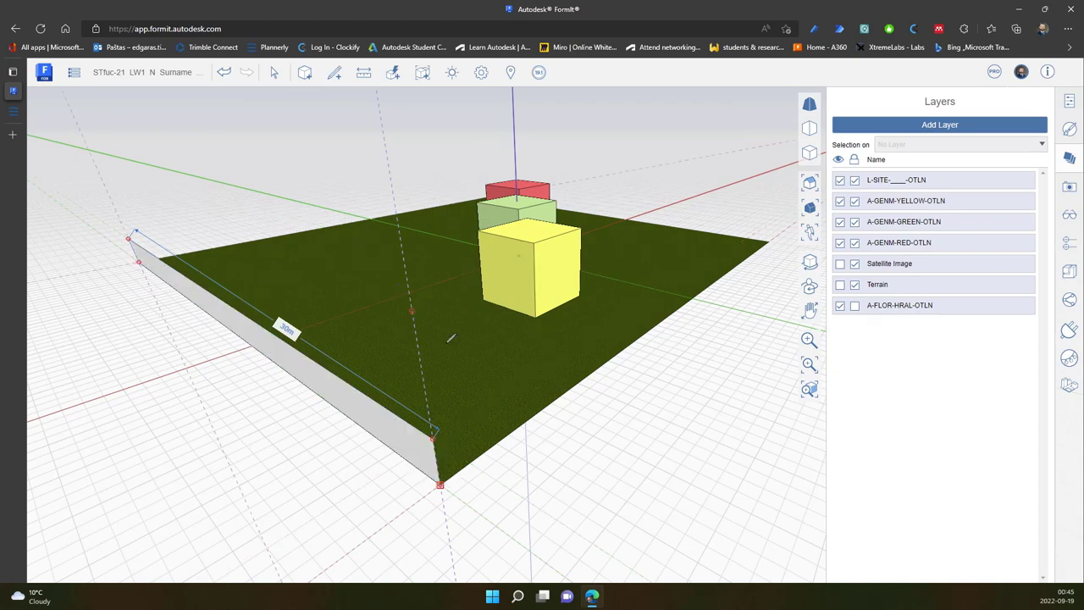
# Step: Draw a second fence rectangle of the same 1.5 m height along the adjacent 30 m side behind the boxes
pyautogui.moveTo(652, 485); pyautogui.dragTo(262, 258, button='middle')
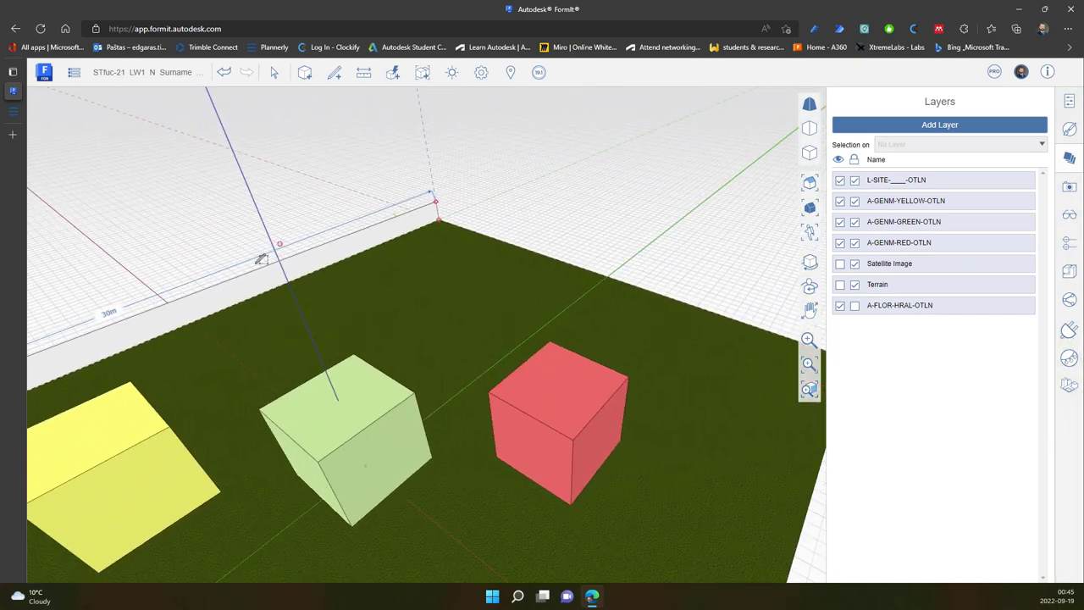
pyautogui.moveTo(430, 218); pyautogui.dragTo(389, 213, button='middle')
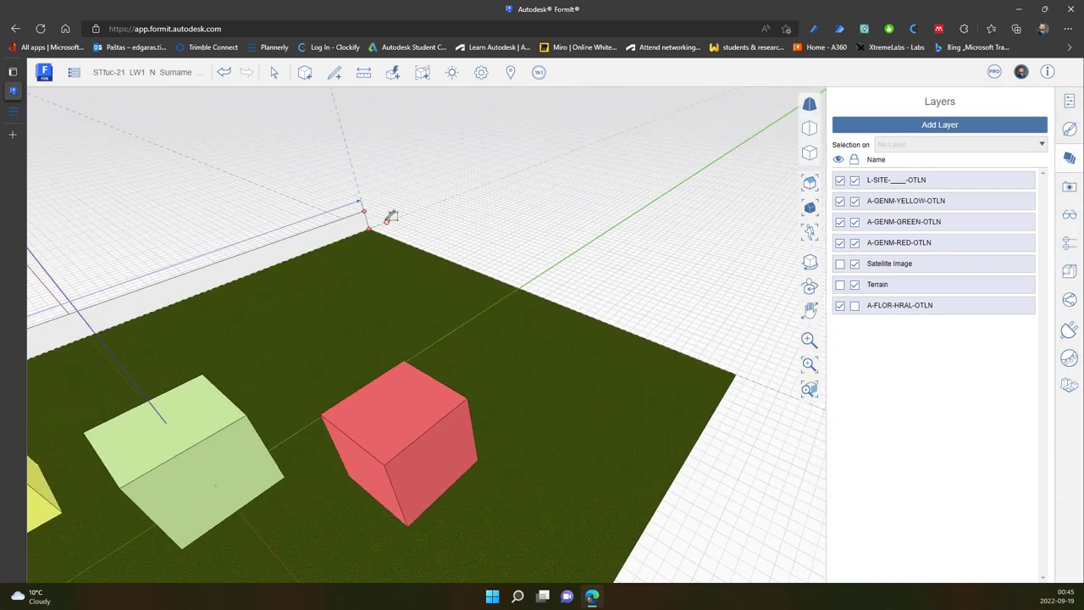
pyautogui.click(370, 227)
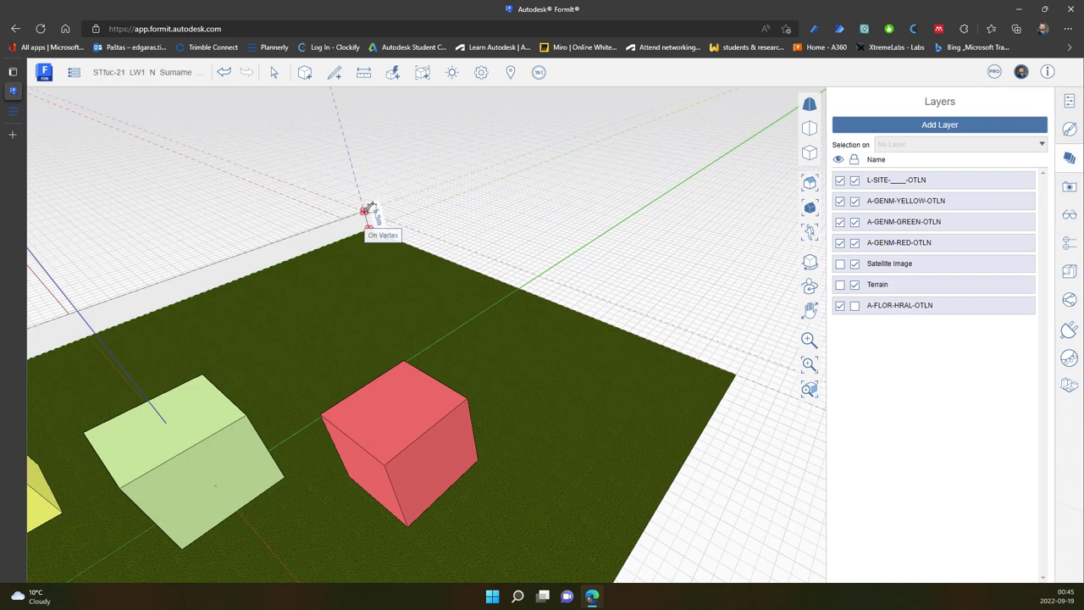
pyautogui.click(370, 208)
pyautogui.click(742, 372)
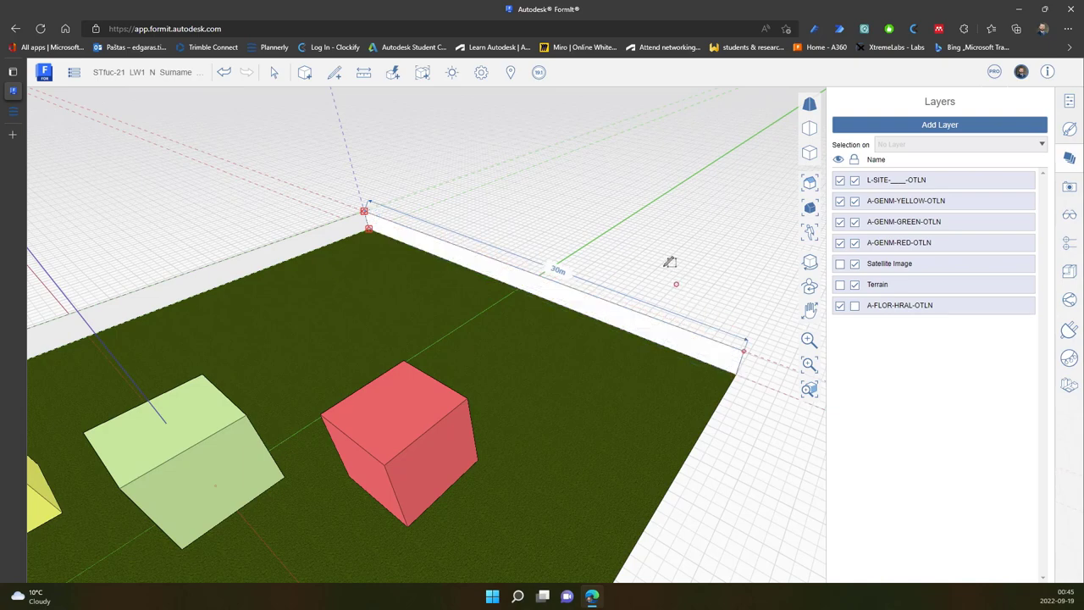
# Step: Draw 1.5 m high fence rectangles along the whole third side and along 15 m of the fourth side, up to its midpoint
pyautogui.moveTo(670, 259); pyautogui.dragTo(483, 244, button='middle')
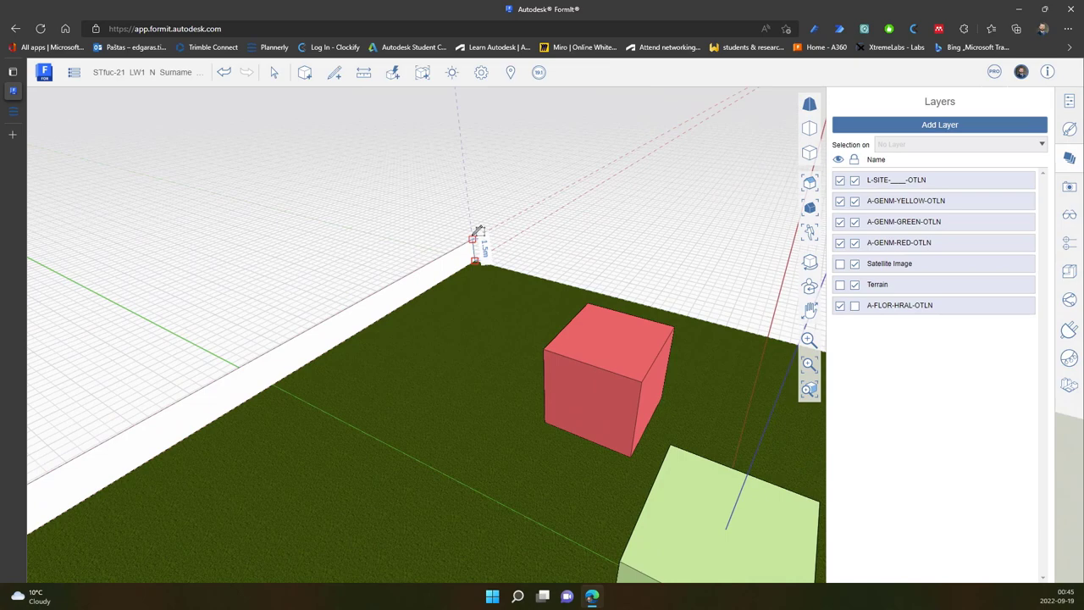
pyautogui.moveTo(369, 209); pyautogui.dragTo(644, 279, button='middle')
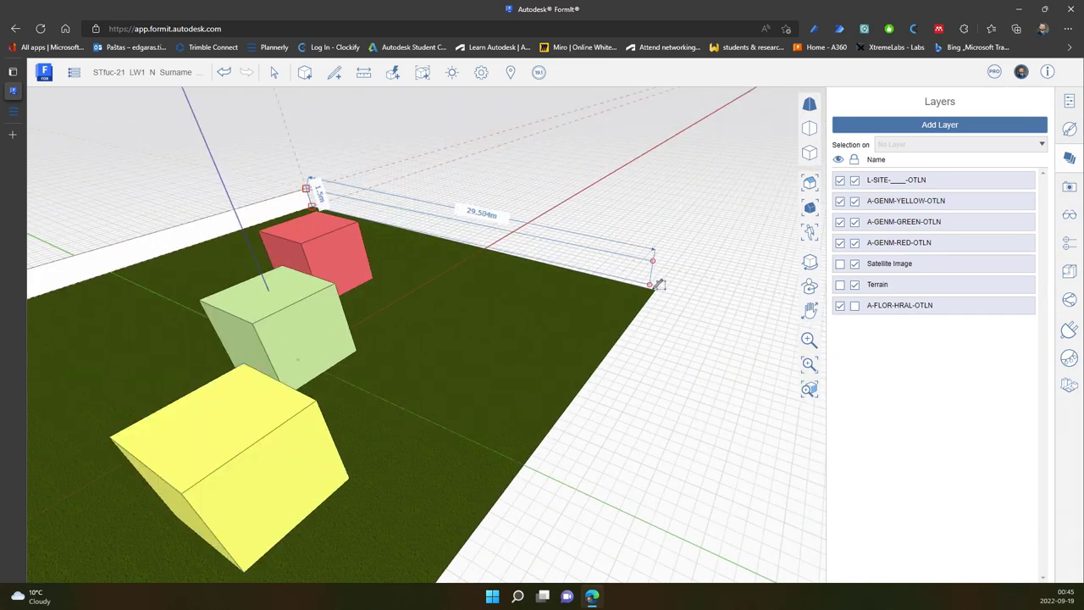
pyautogui.moveTo(678, 332); pyautogui.dragTo(732, 352, button='middle')
pyautogui.click(717, 358)
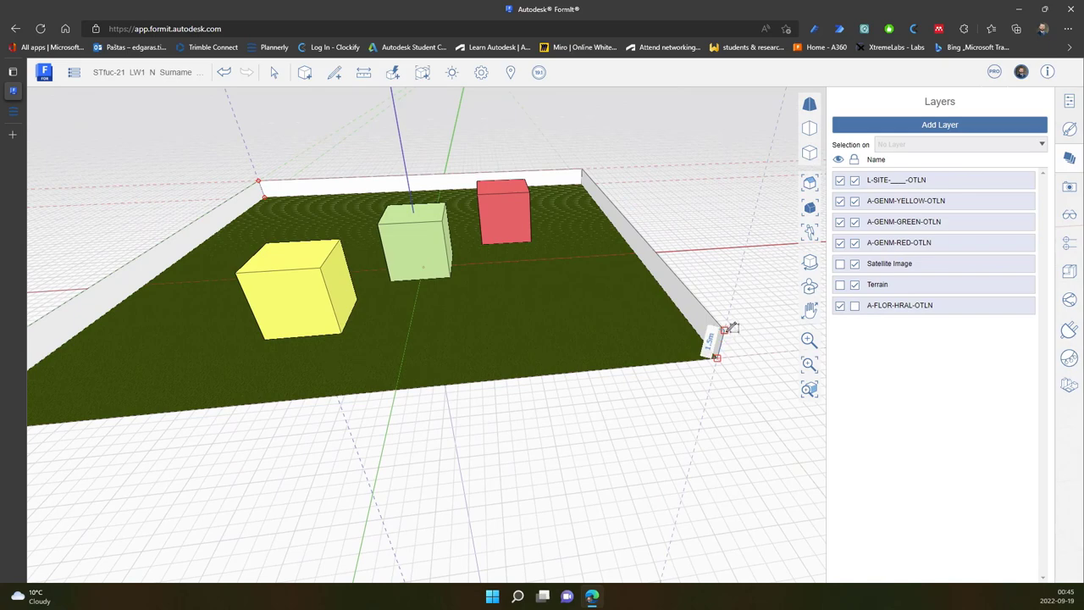
pyautogui.click(722, 329)
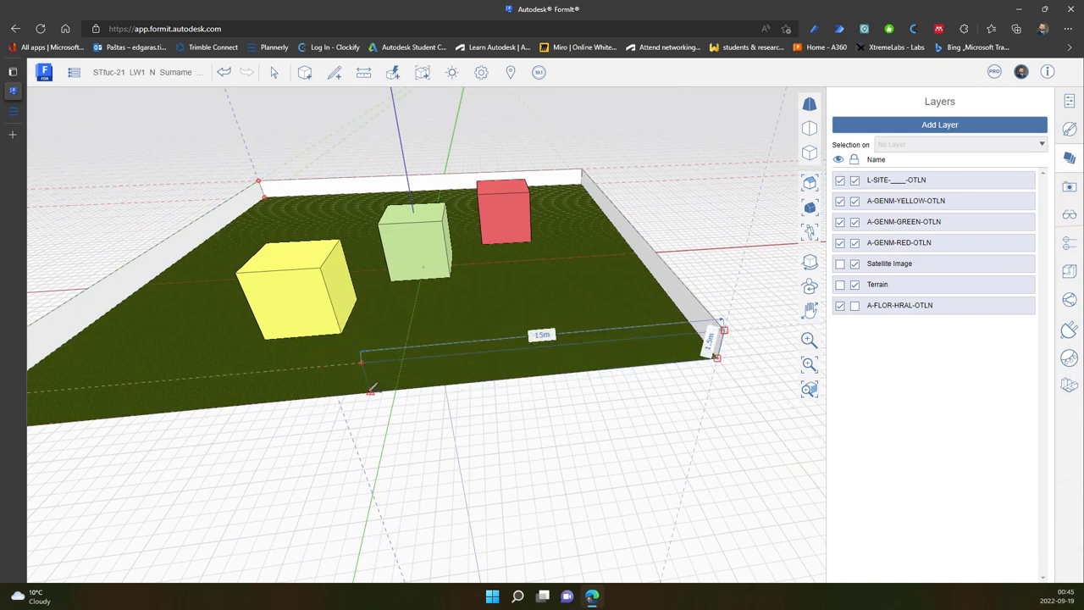
pyautogui.click(371, 386)
# Step: Draw a 1.5 m high, about 13.1 m long fence rectangle from the fourth side's other corner, leaving an entrance gap of about 1.9 m
pyautogui.moveTo(219, 443); pyautogui.dragTo(431, 412, button='middle')
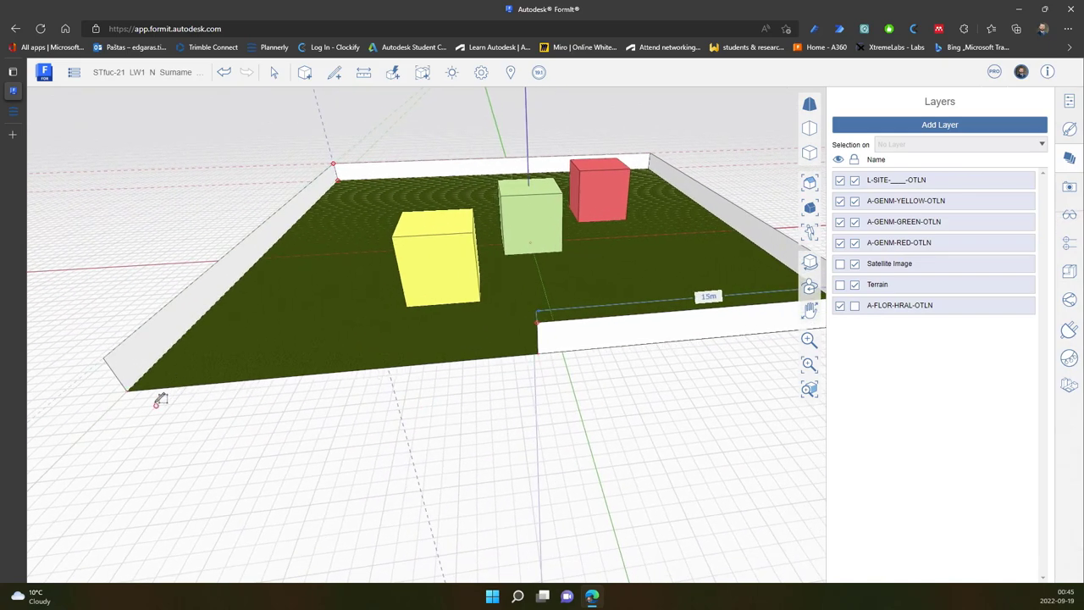
pyautogui.click(127, 391)
pyautogui.click(103, 356)
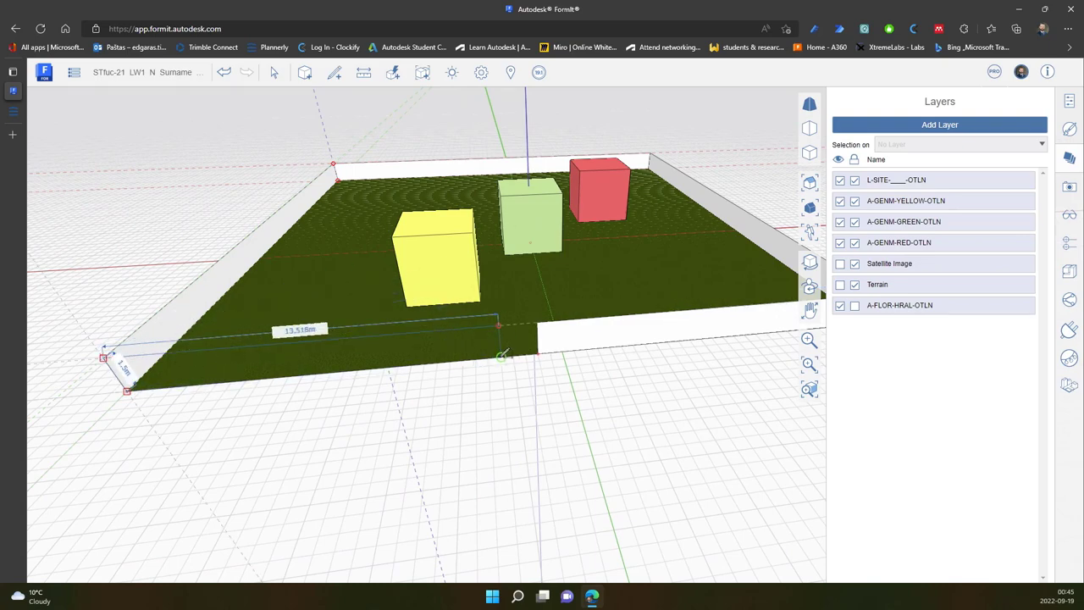
pyautogui.moveTo(432, 334); pyautogui.dragTo(507, 453, button='middle')
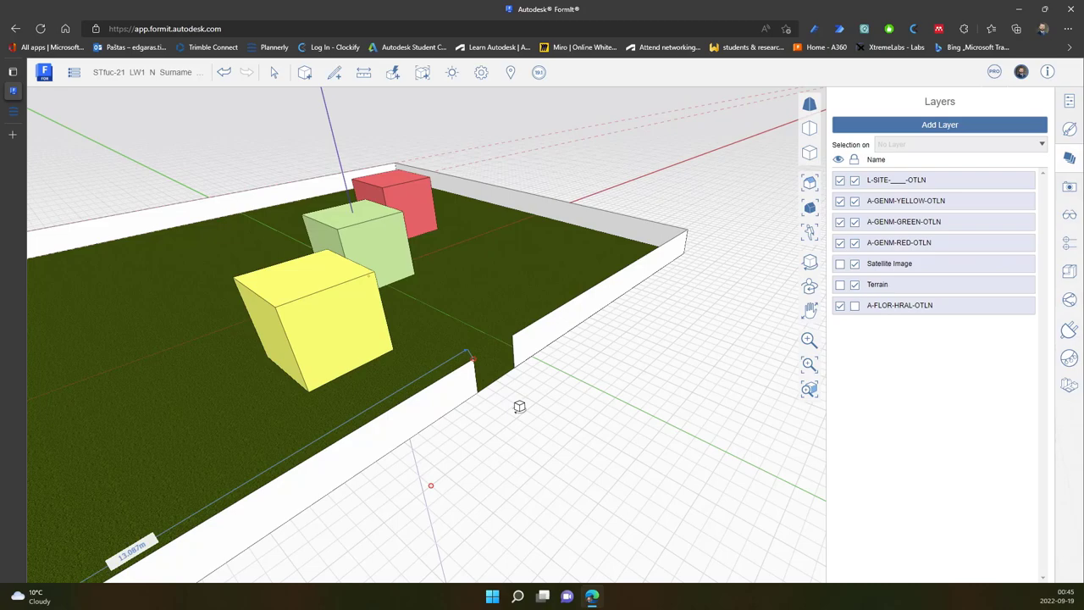
pyautogui.scroll(-3, 519, 406)
pyautogui.moveTo(503, 342); pyautogui.dragTo(567, 409, button='middle')
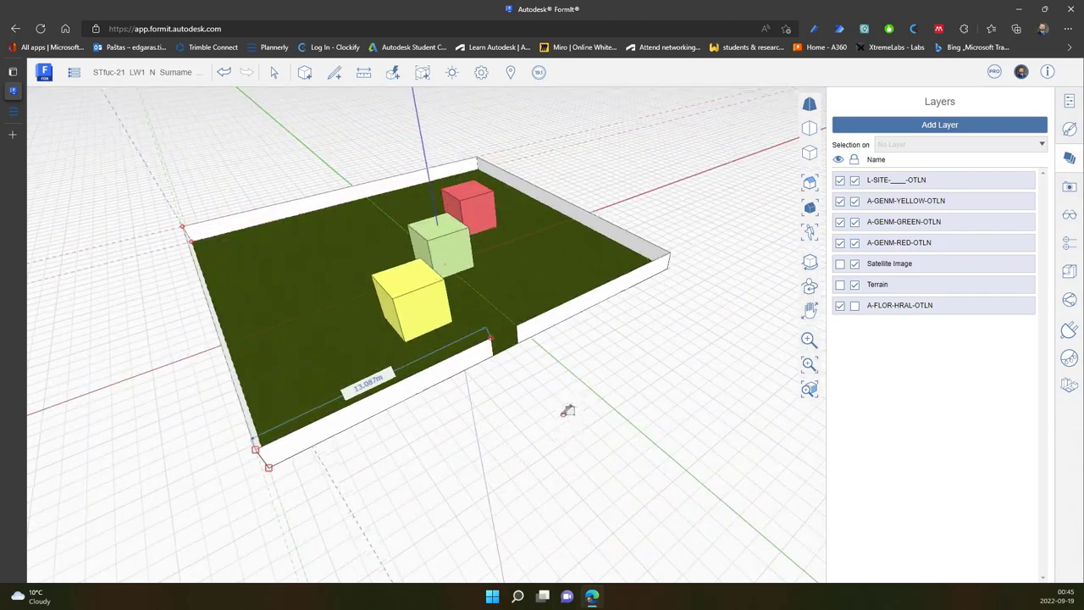
pyautogui.scroll(2, 502, 362)
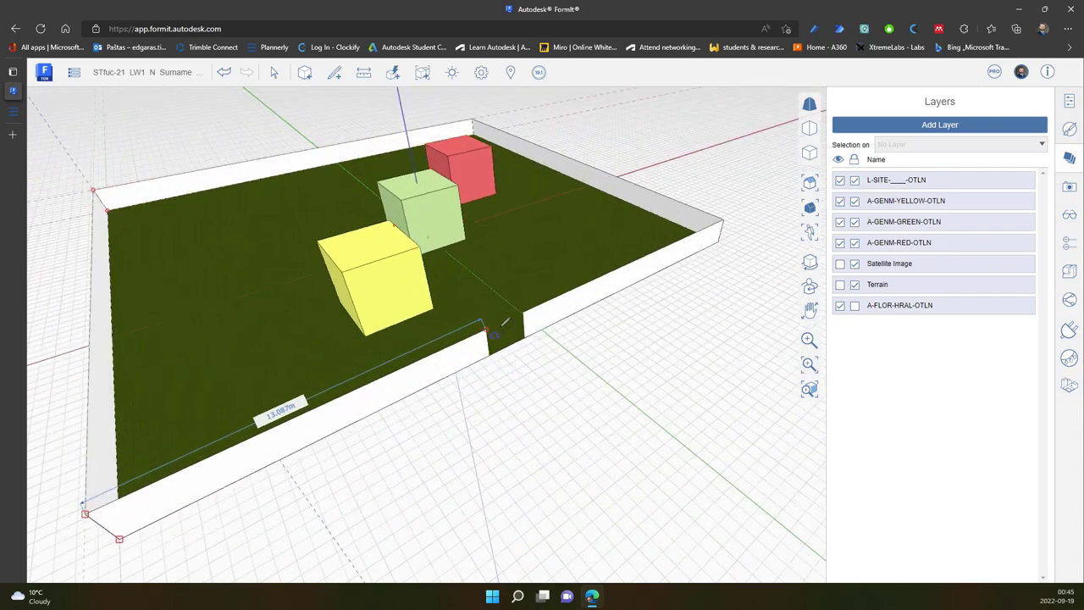
pyautogui.scroll(1, 504, 322)
pyautogui.scroll(-2, 562, 333)
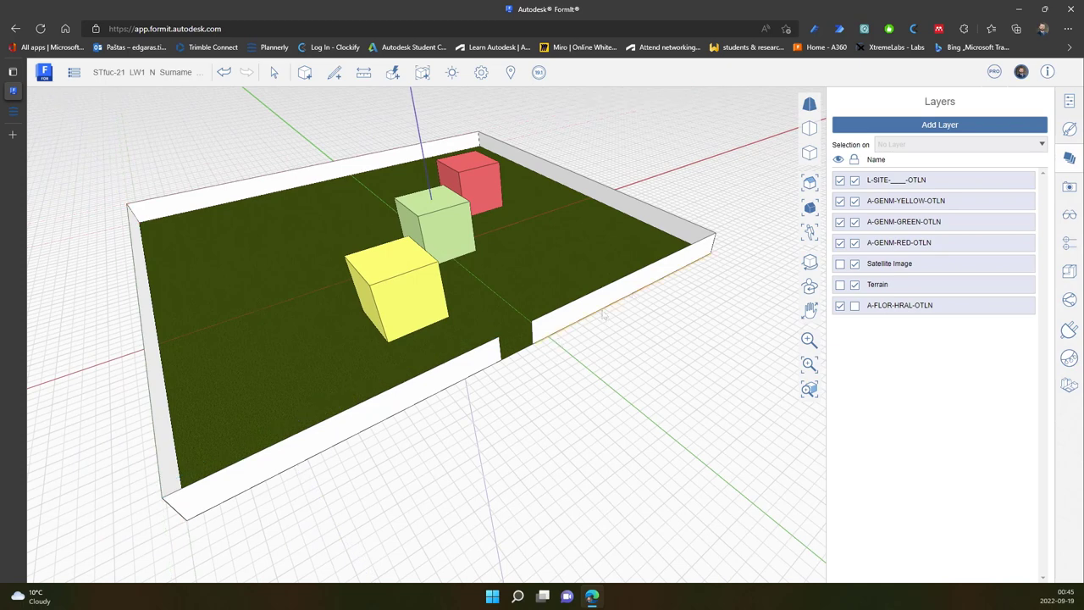
# Step: Try closing the entrance gap with a 1.5 m high rectangle between the two fence ends, and undo it
pyautogui.scroll(1, 212, 306)
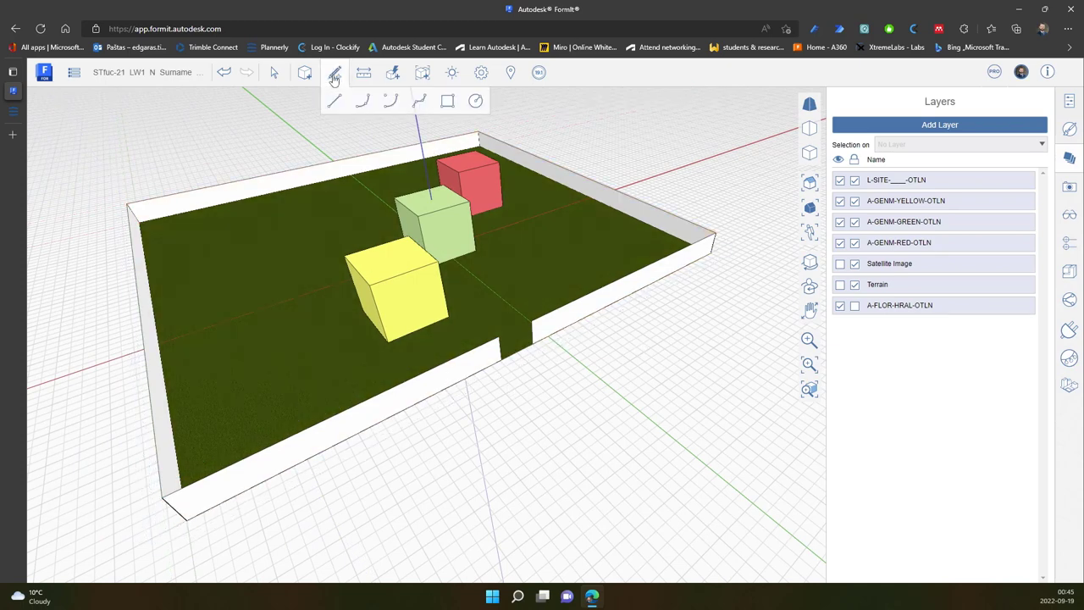
pyautogui.scroll(2, 545, 364)
pyautogui.scroll(2, 500, 355)
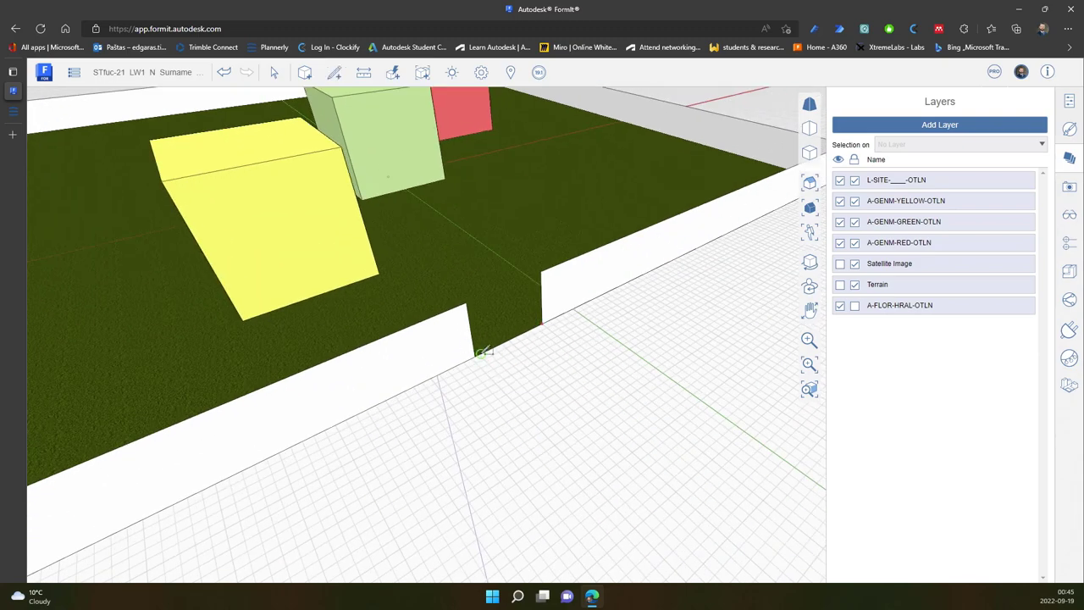
pyautogui.click(474, 355)
pyautogui.click(467, 302)
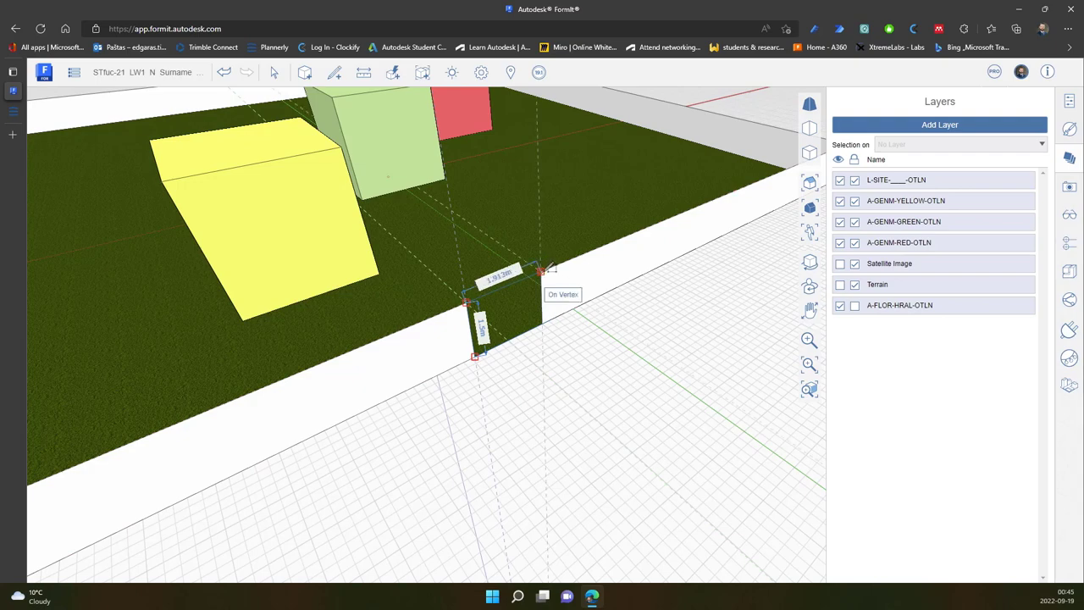
pyautogui.scroll(-6, 605, 315)
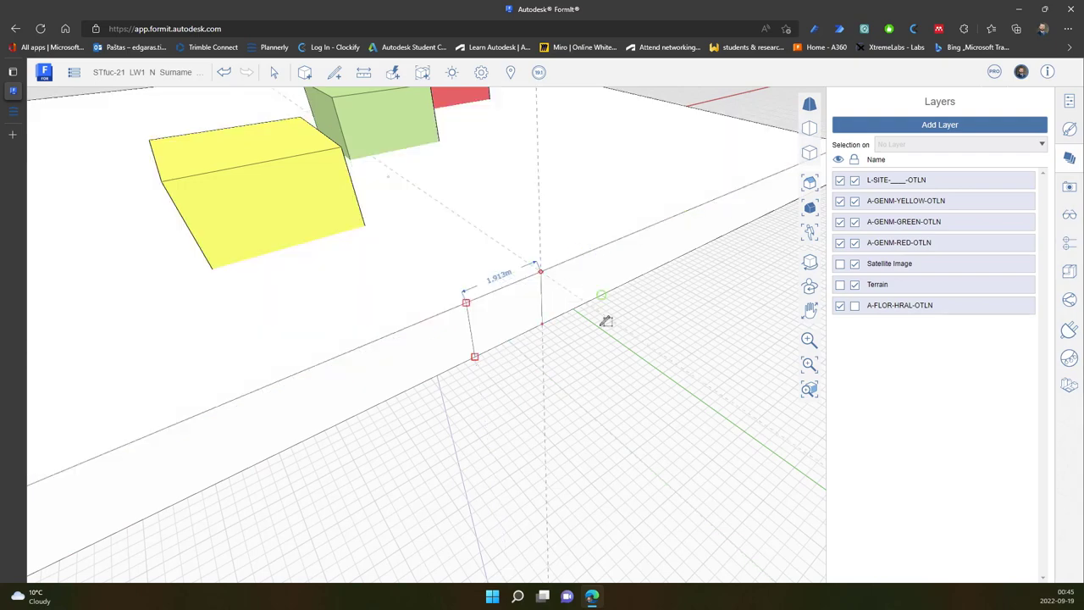
pyautogui.moveTo(581, 370); pyautogui.dragTo(321, 378, button='middle')
pyautogui.moveTo(471, 452); pyautogui.dragTo(464, 416, button='middle')
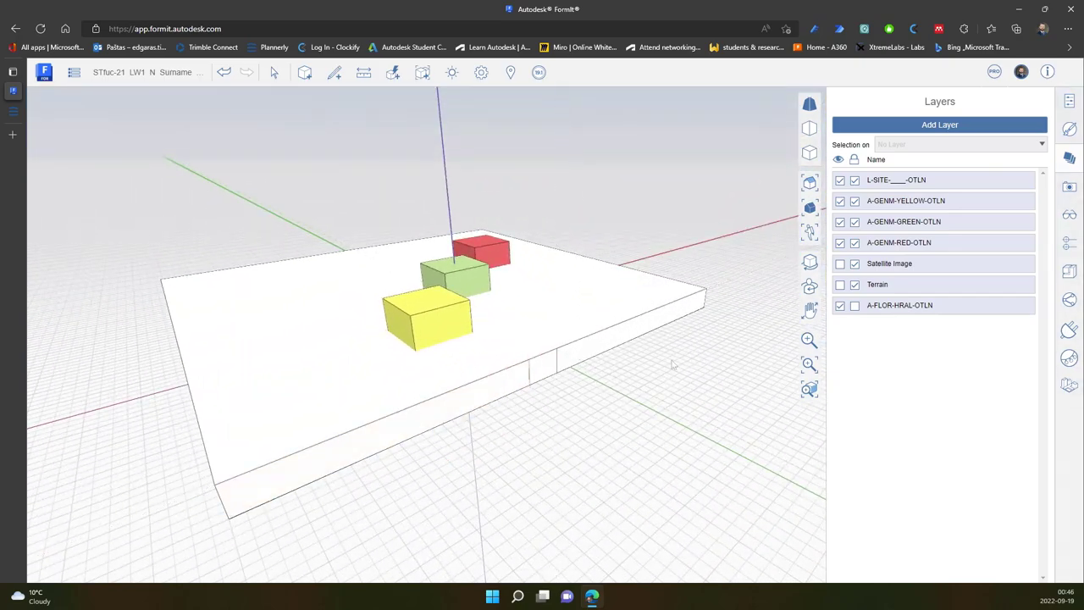
pyautogui.hotkey('ctrl', 'z')
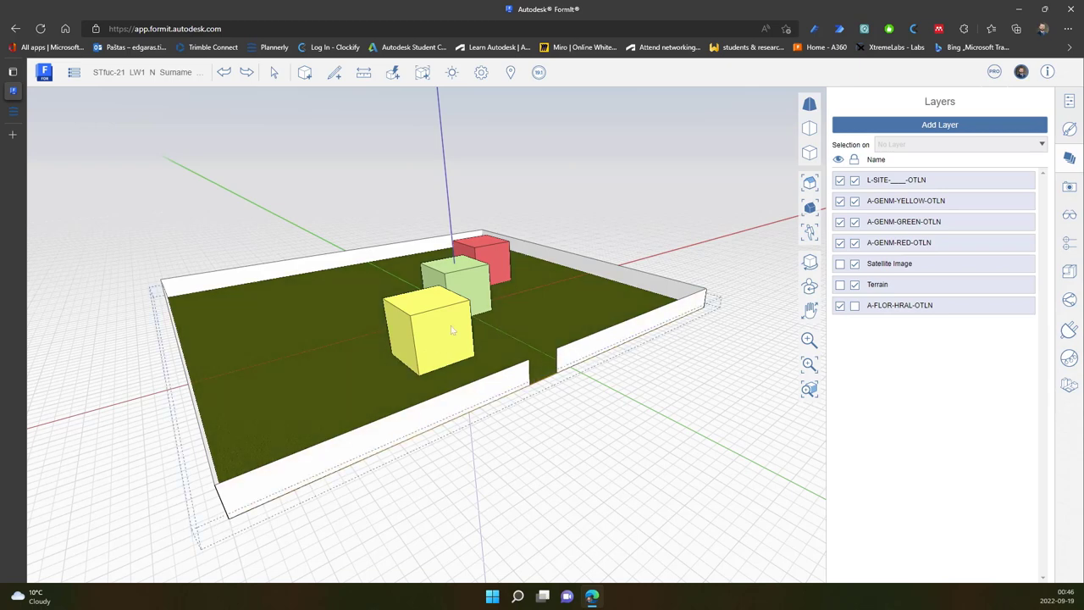
# Step: Hide the A-GENM-RED-OTLN, A-GENM-GREEN-OTLN, A-GENM-YELLOW-OTLN and L-SITE-____-OTLN layers to isolate the fence
pyautogui.moveTo(667, 395); pyautogui.dragTo(514, 281, button='middle')
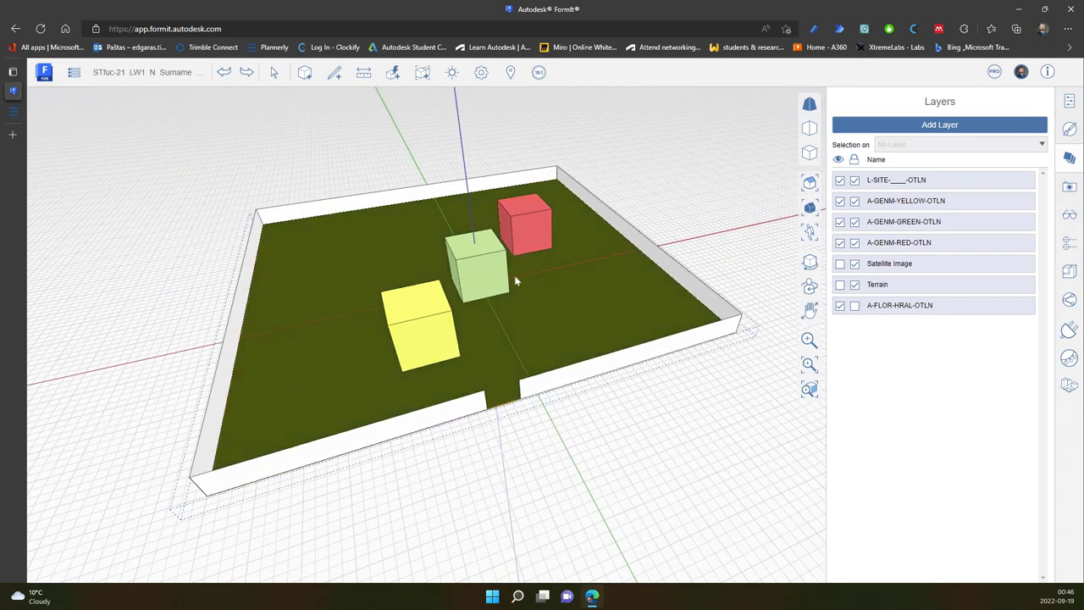
pyautogui.click(840, 242)
pyautogui.click(839, 221)
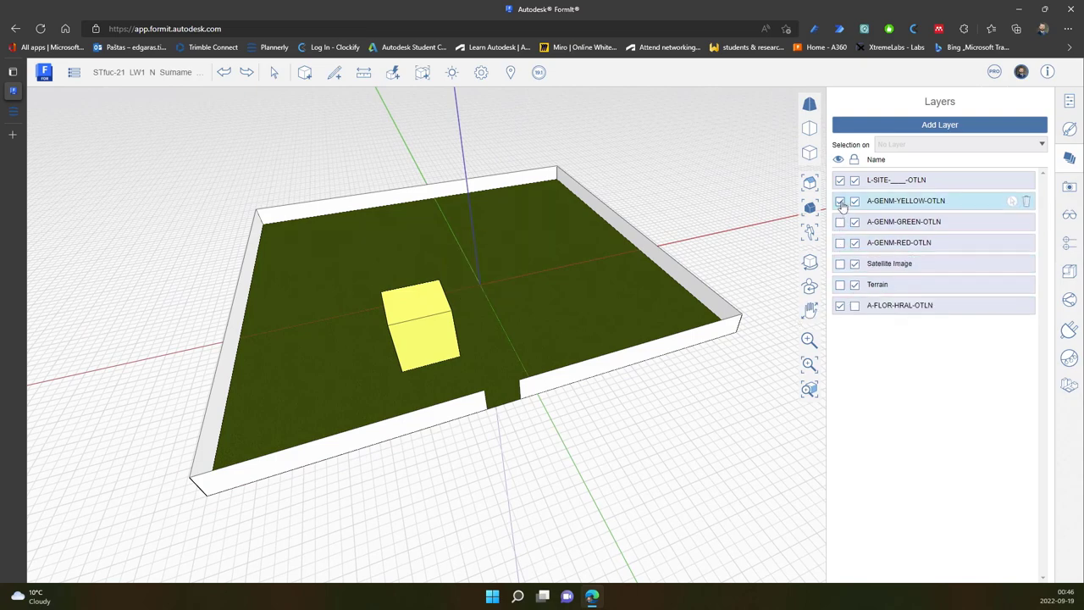
pyautogui.click(839, 200)
pyautogui.click(839, 179)
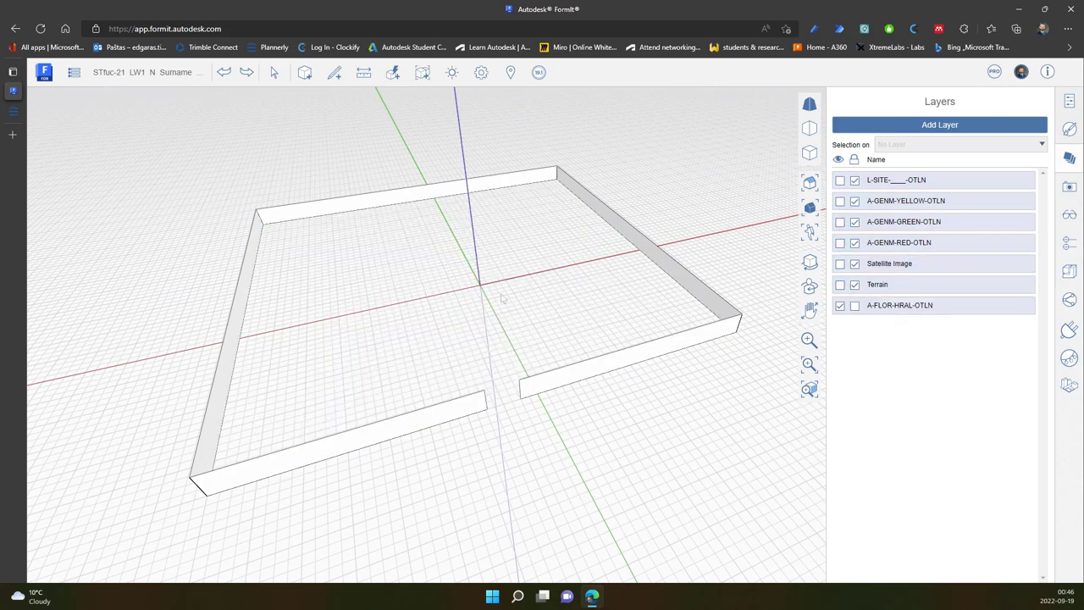
pyautogui.scroll(-3, 501, 298)
pyautogui.moveTo(258, 120); pyautogui.dragTo(709, 455)
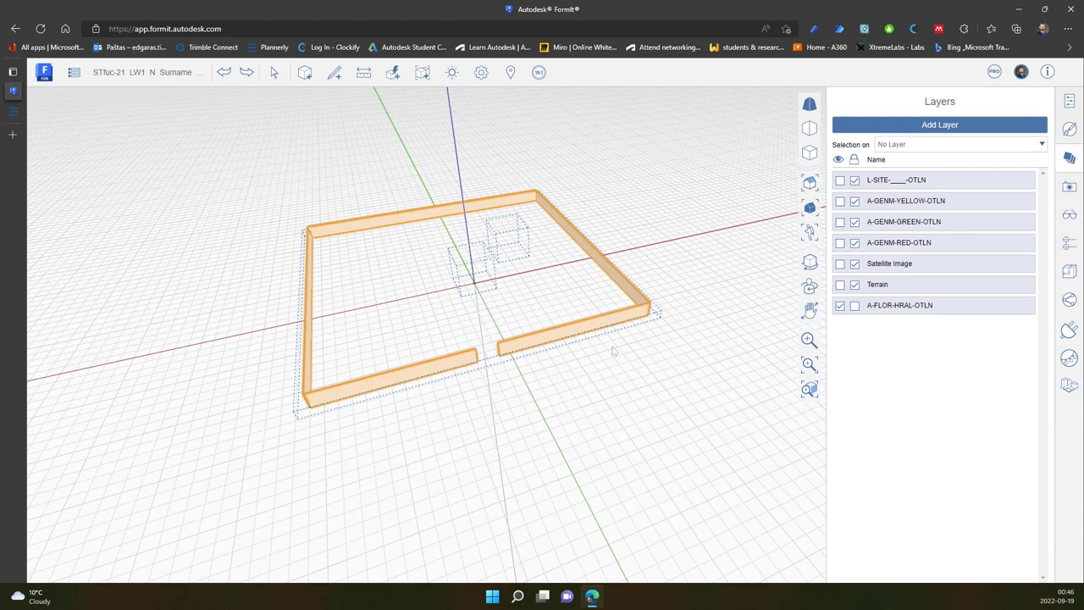
pyautogui.press('Escape')
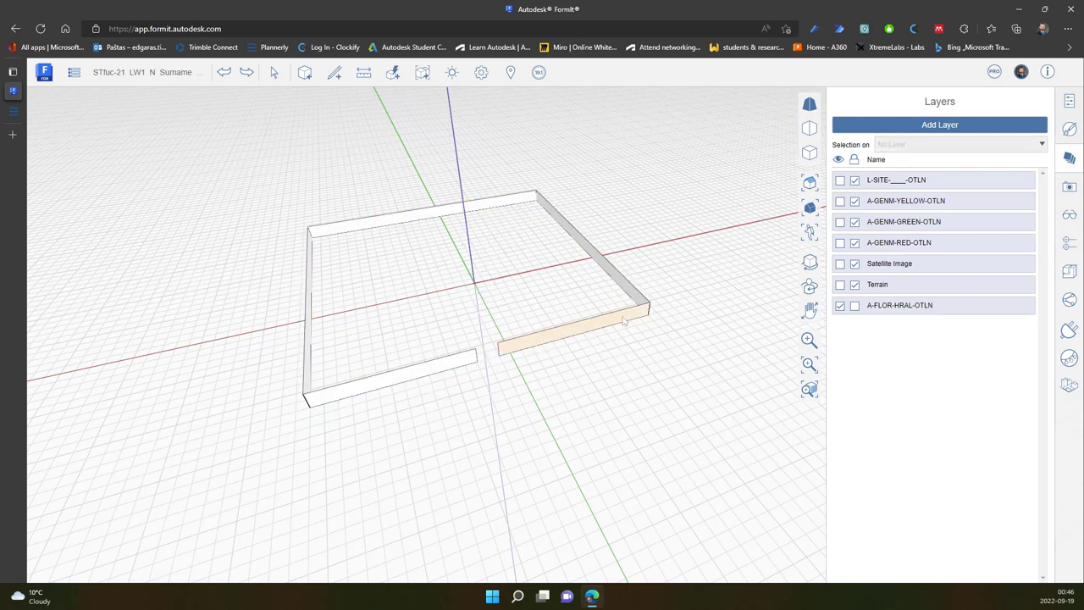
# Step: Assign all connected fence walls to the A-FLOR-HRAL-OTLN layer and combine them into a group
pyautogui.scroll(2, 623, 320)
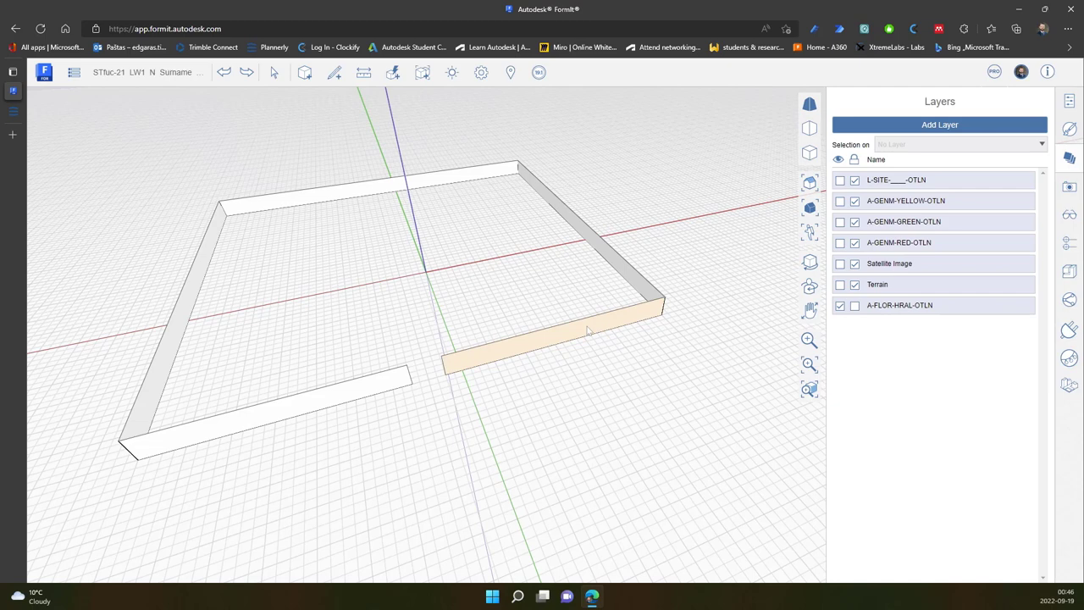
pyautogui.doubleClick(589, 330)
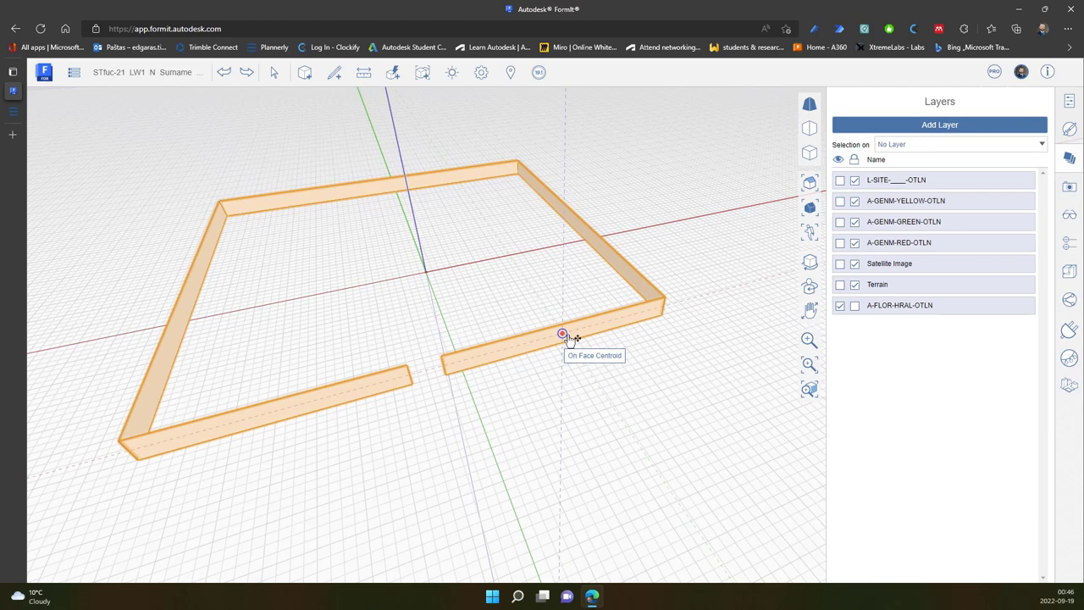
pyautogui.click(925, 144)
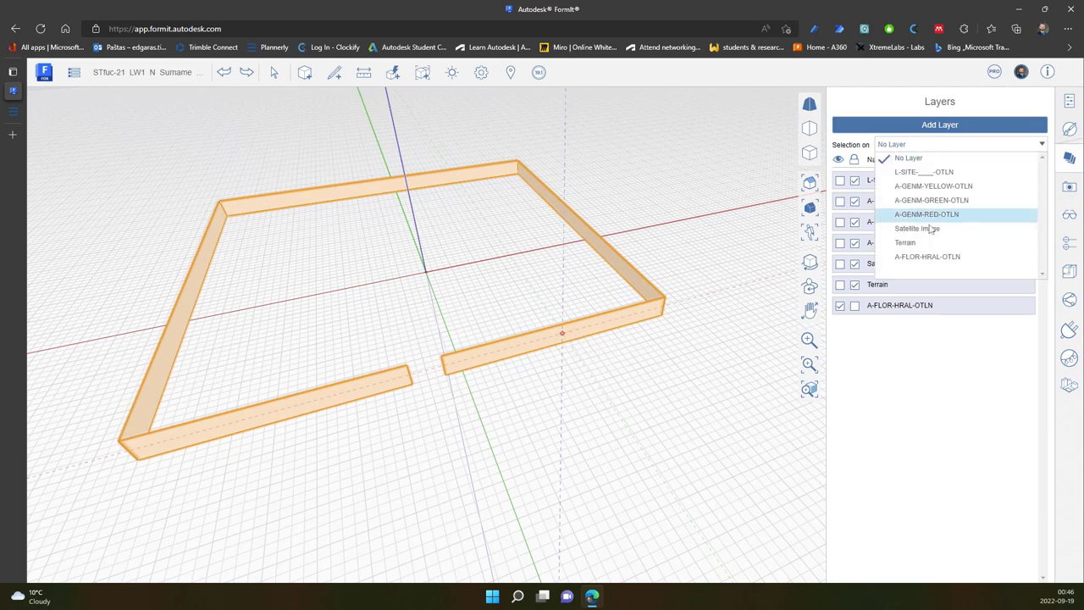
pyautogui.click(963, 259)
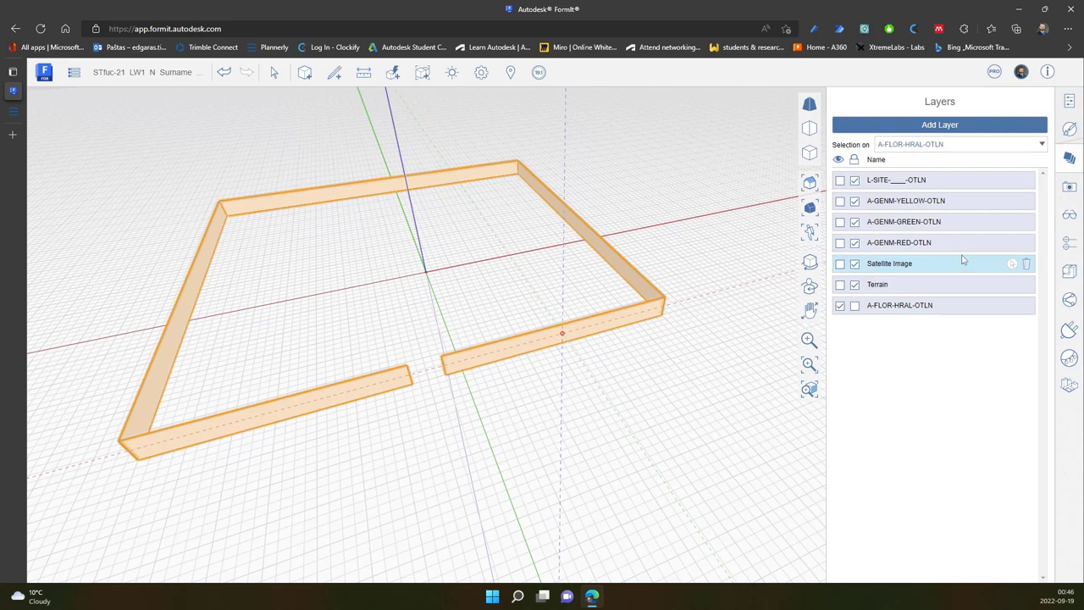
pyautogui.rightClick(627, 324)
pyautogui.click(573, 246)
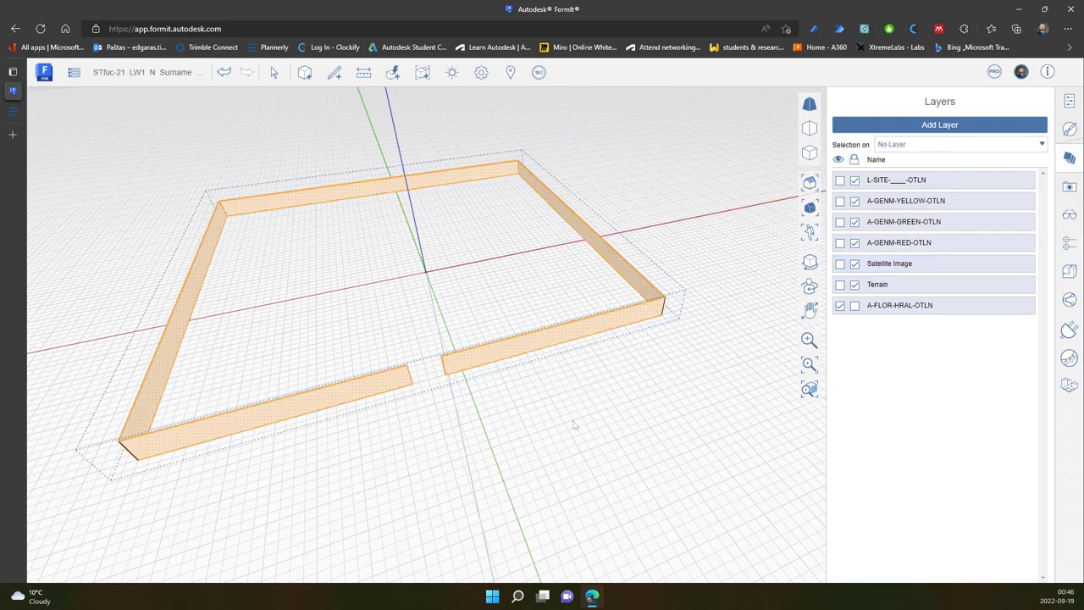
pyautogui.click(638, 410)
# Step: Check the fence layer by toggling its visibility, and show the A-GENM-RED-OTLN, A-GENM-GREEN-OTLN, A-GENM-YELLOW-OTLN and L-SITE-____-OTLN layers again
pyautogui.moveTo(639, 410); pyautogui.dragTo(644, 336, button='middle')
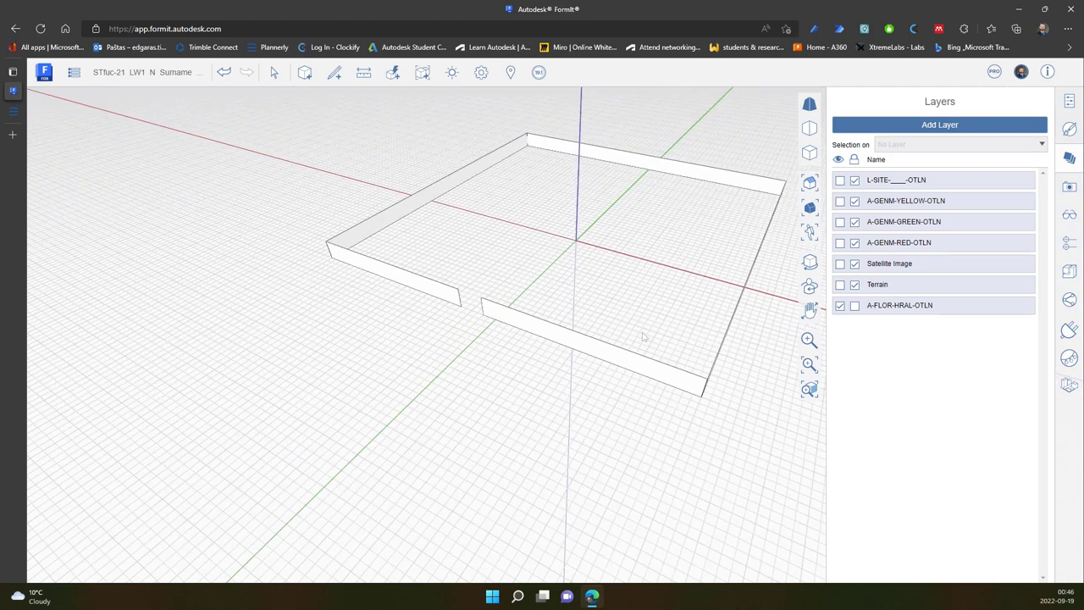
pyautogui.click(840, 306)
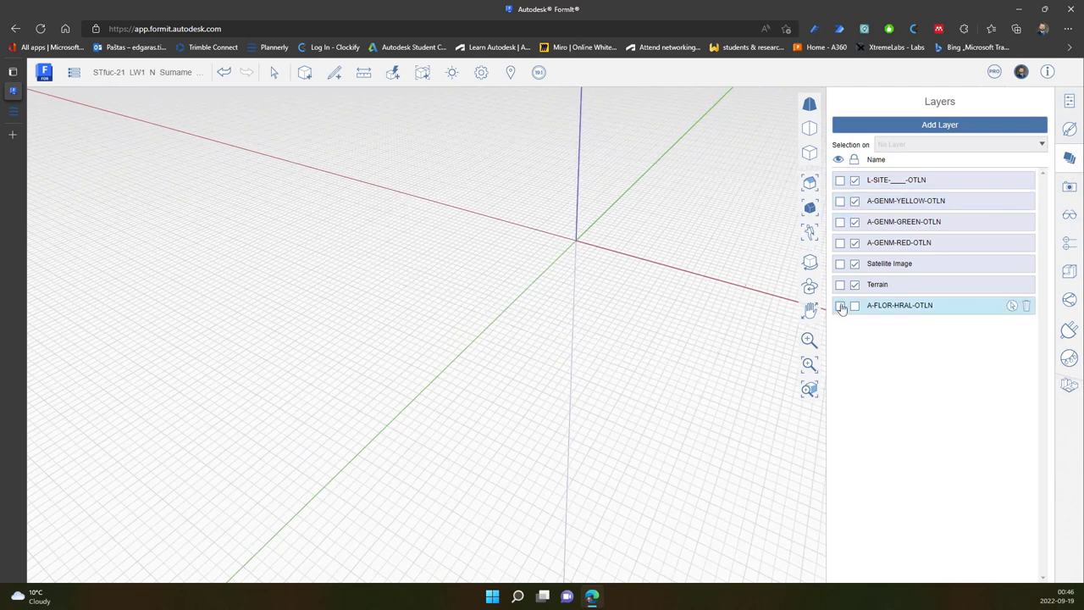
pyautogui.click(840, 306)
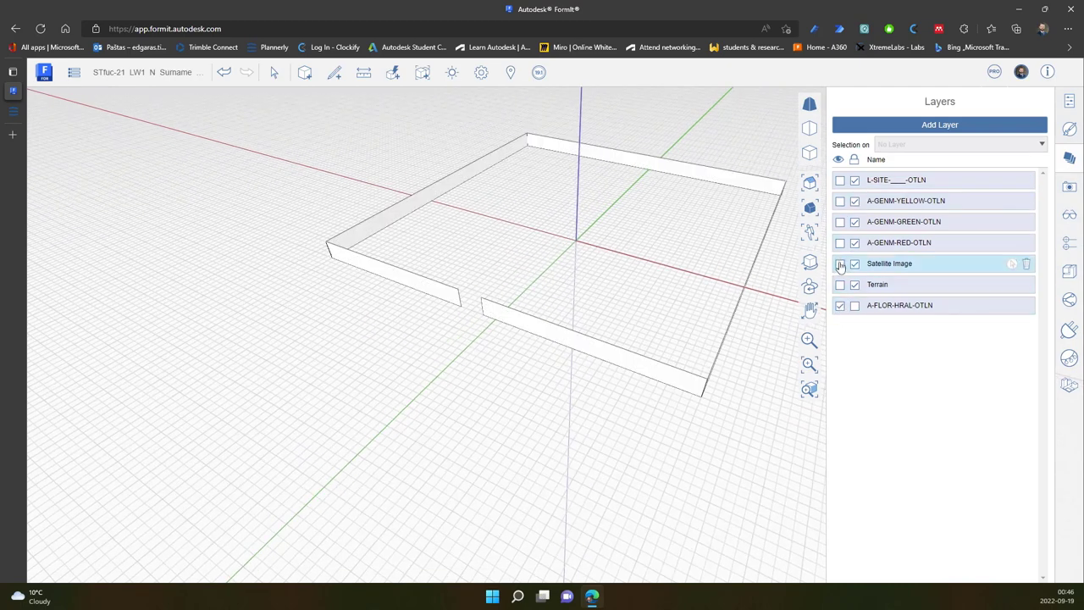
pyautogui.click(840, 265)
pyautogui.click(840, 265)
pyautogui.click(840, 243)
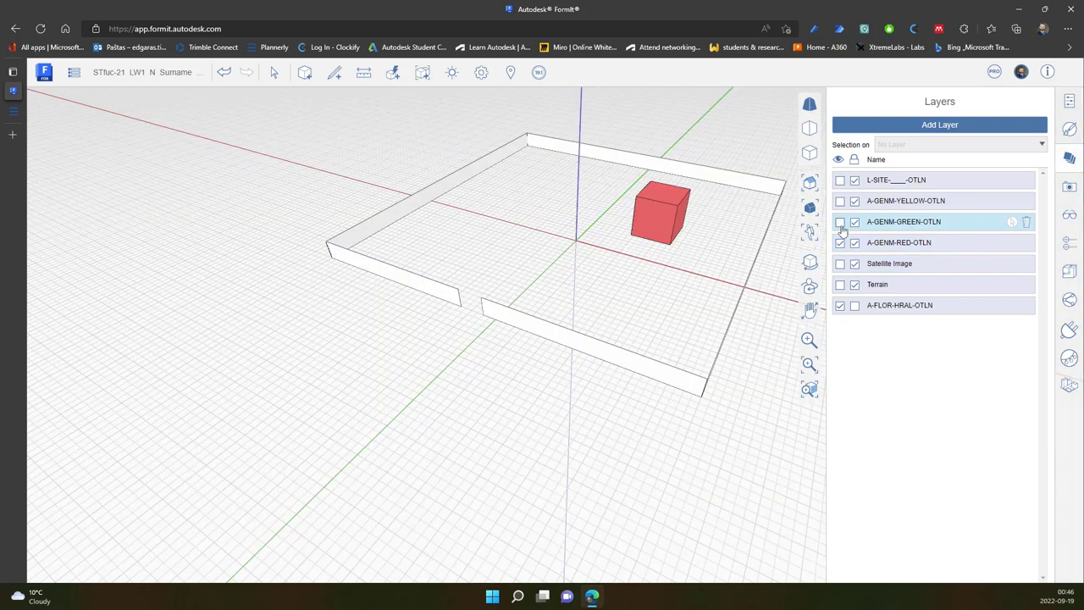
pyautogui.click(840, 222)
pyautogui.click(840, 200)
pyautogui.click(840, 180)
pyautogui.moveTo(545, 426); pyautogui.dragTo(684, 428, button='middle')
pyautogui.rightClick(699, 428)
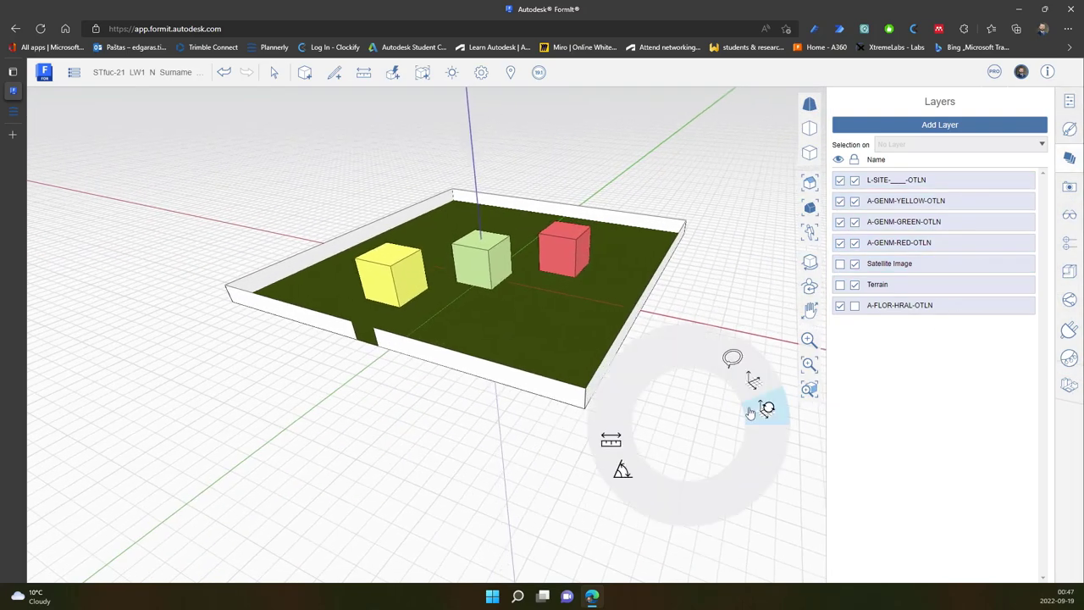
# Step: Import the Metal - Chain Link Fencing - Colorized material from the Metal category of the Autodesk Library
pyautogui.click(1069, 128)
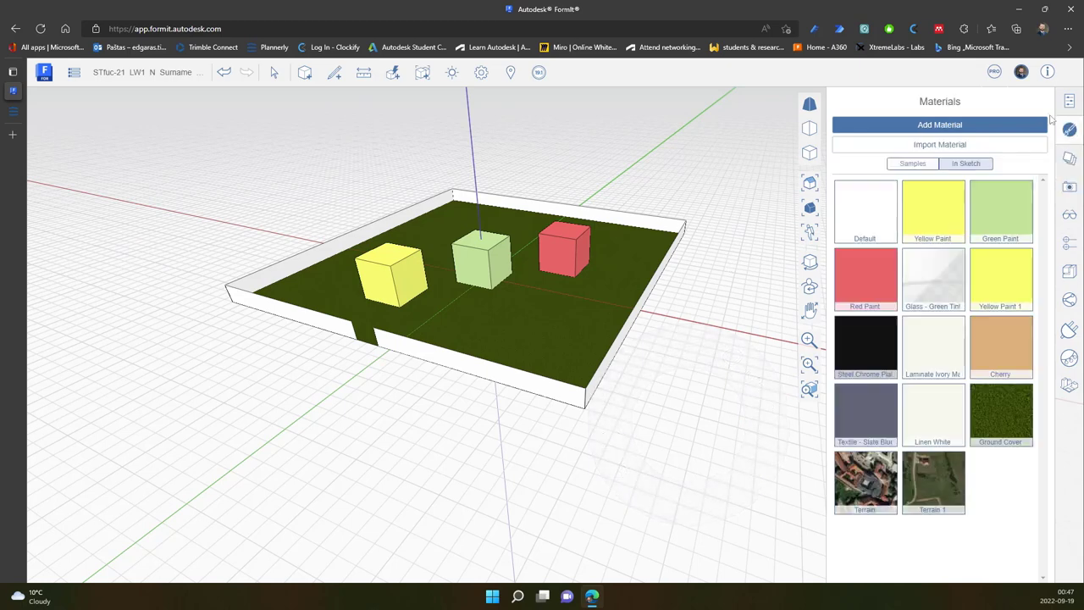
pyautogui.click(931, 149)
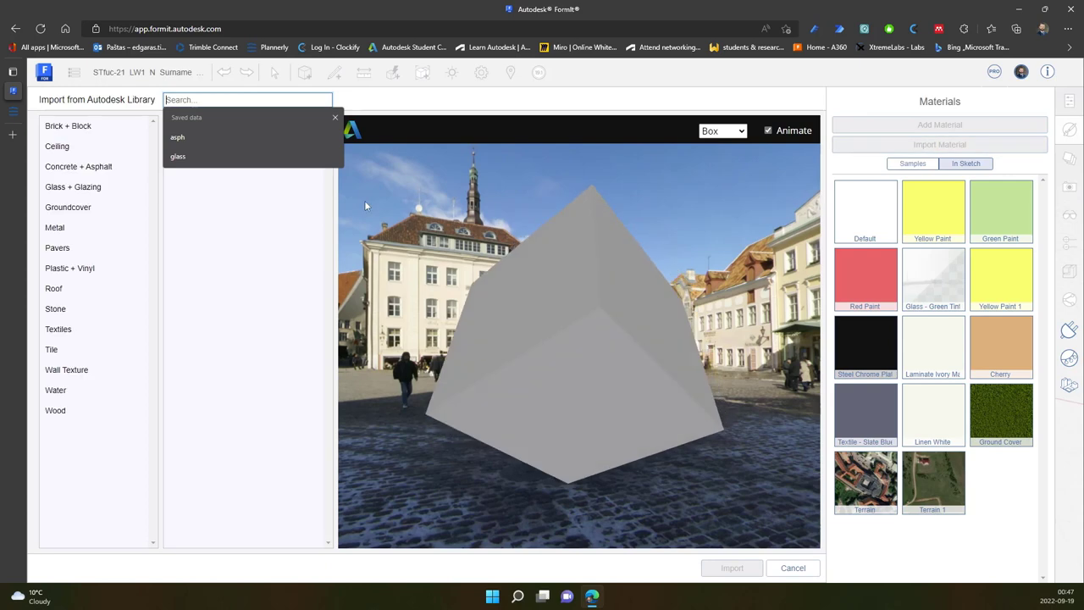
pyautogui.click(68, 228)
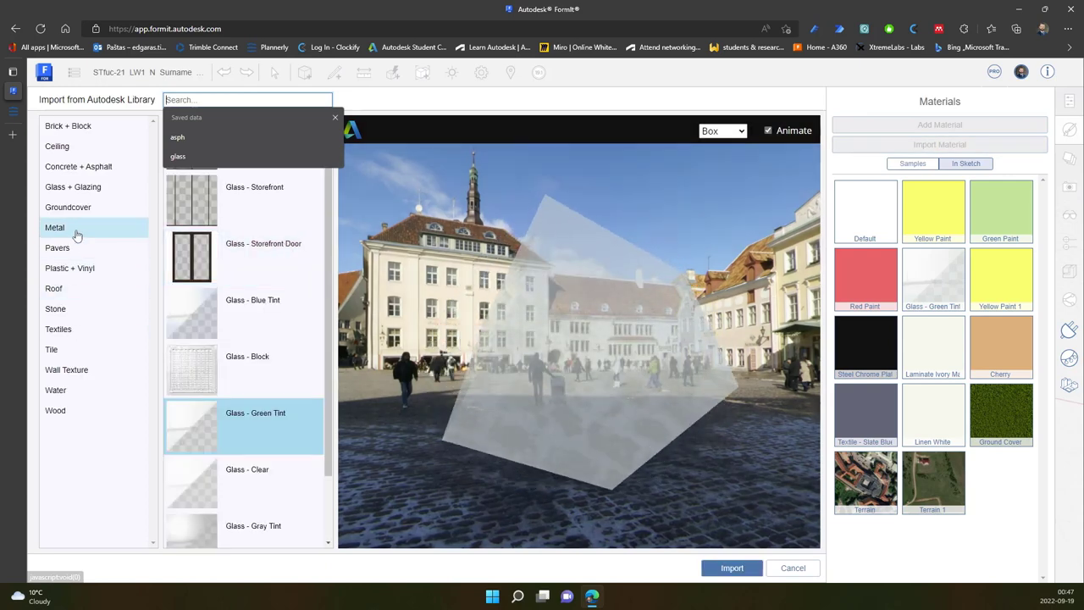
pyautogui.scroll(-2, 263, 314)
pyautogui.scroll(-15, 263, 313)
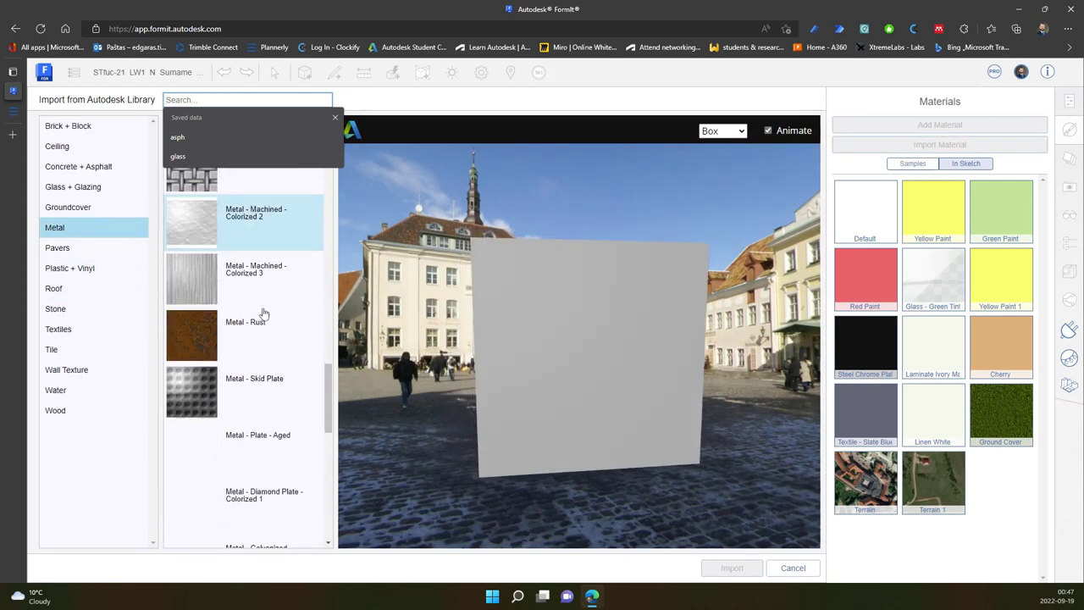
pyautogui.click(258, 359)
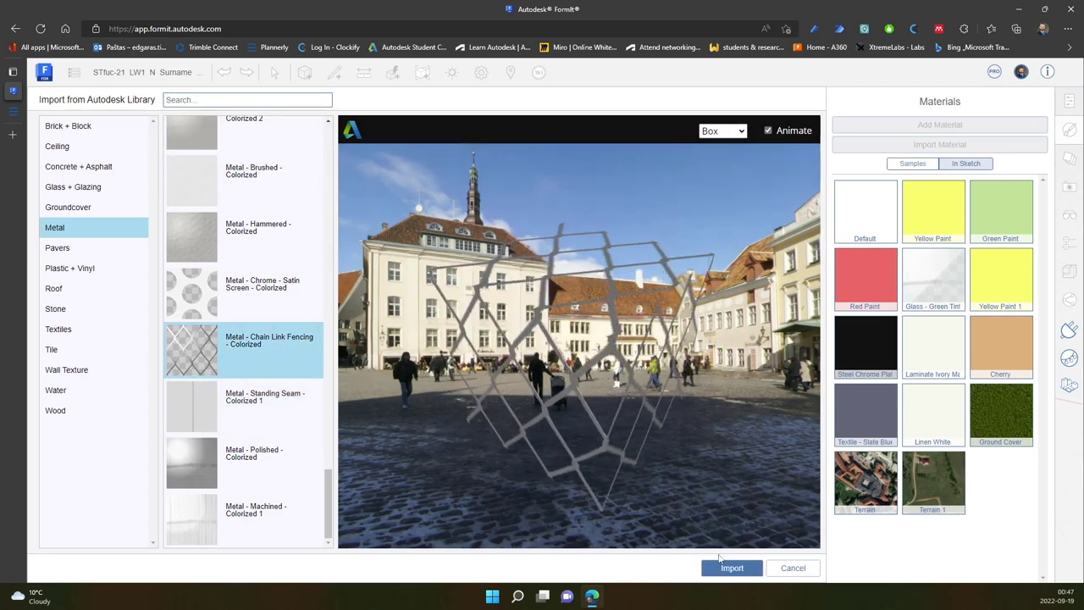
pyautogui.click(732, 569)
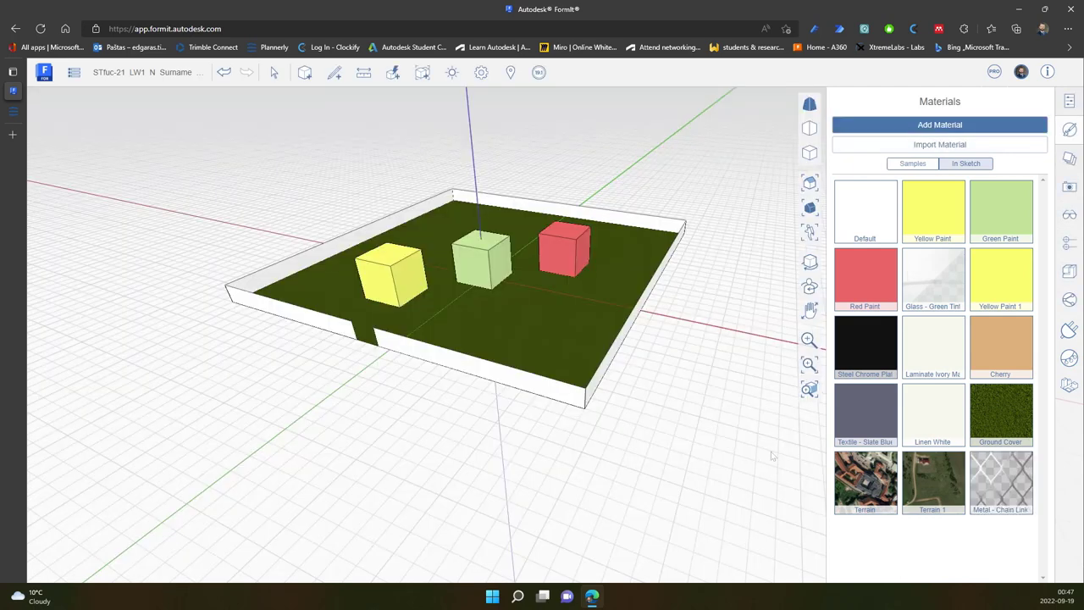
# Step: Paint the whole fence group with the imported chain link fencing material
pyautogui.click(1019, 487)
pyautogui.scroll(5, 607, 399)
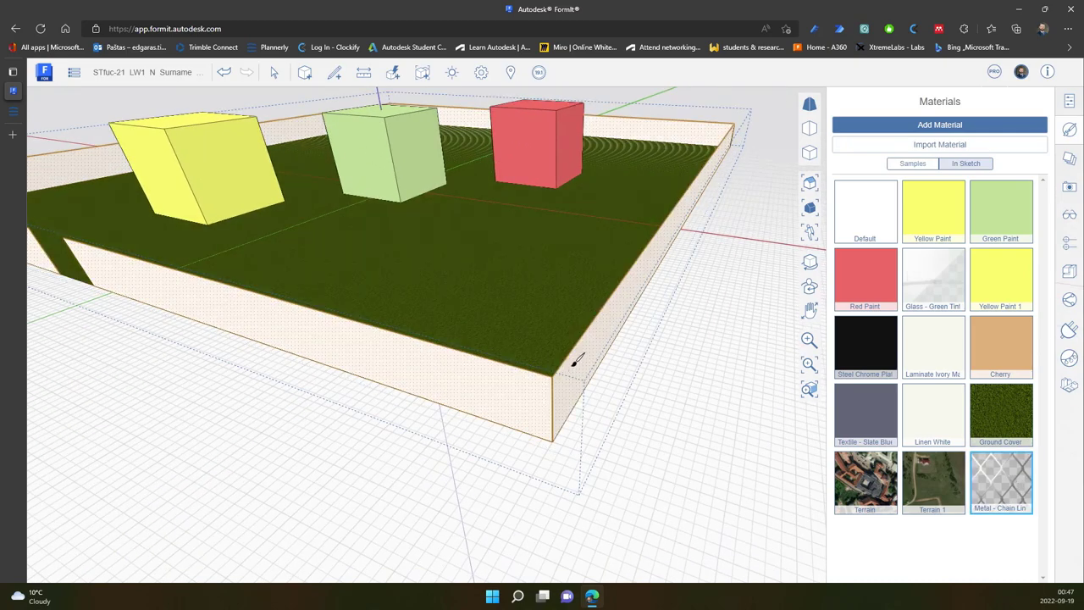
pyautogui.click(575, 361)
pyautogui.scroll(3, 598, 434)
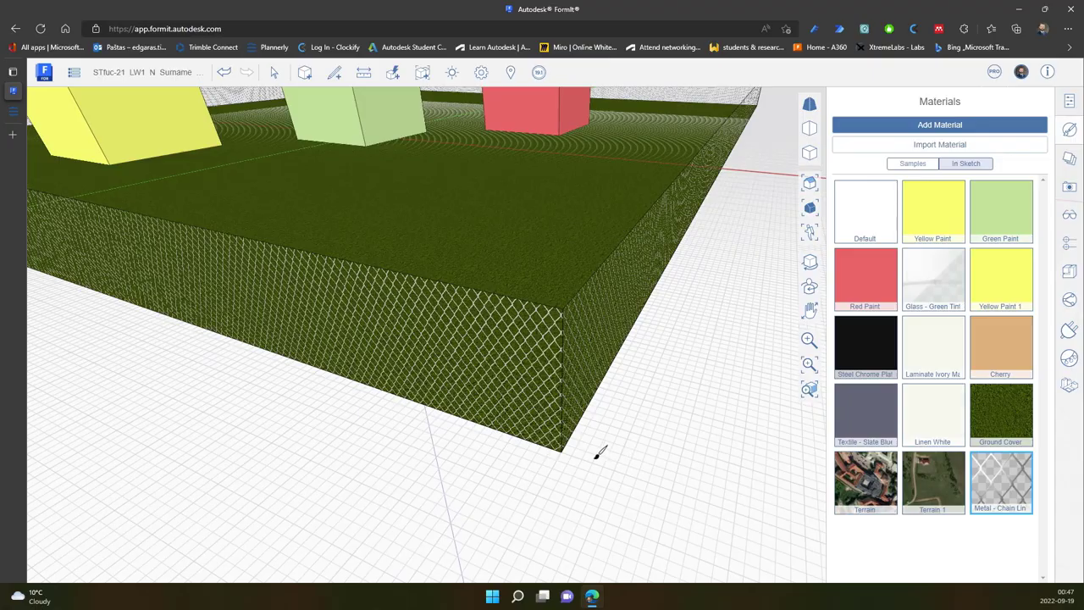
pyautogui.moveTo(659, 449); pyautogui.dragTo(745, 398, button='middle')
pyautogui.scroll(-3, 670, 444)
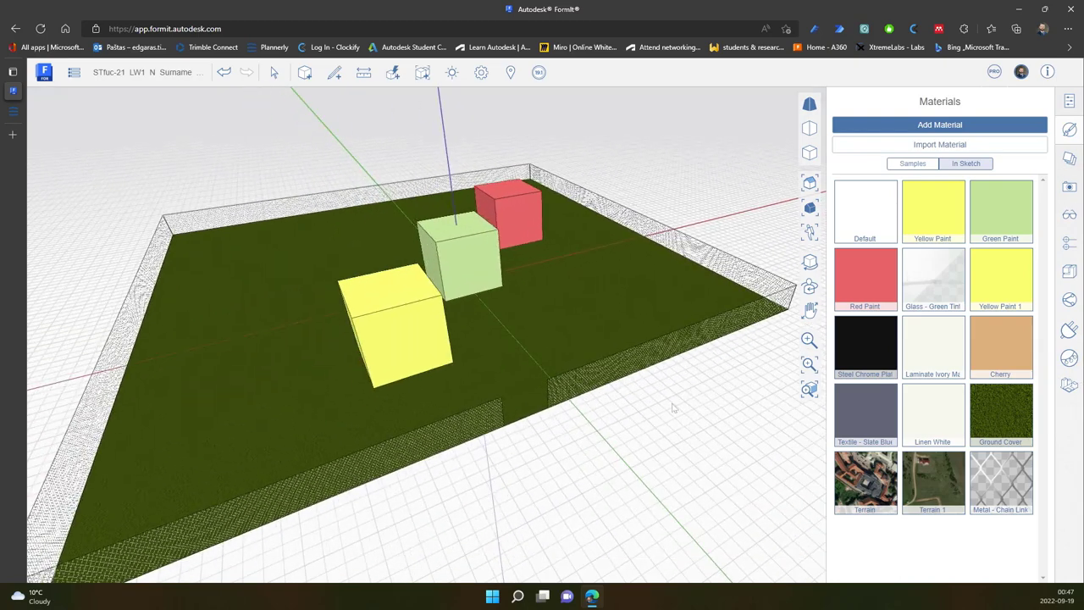
# Step: Examine the chain link fencing material's color, texture, bump and cutout settings, and inspect the painted fence around the site
pyautogui.doubleClick(1013, 496)
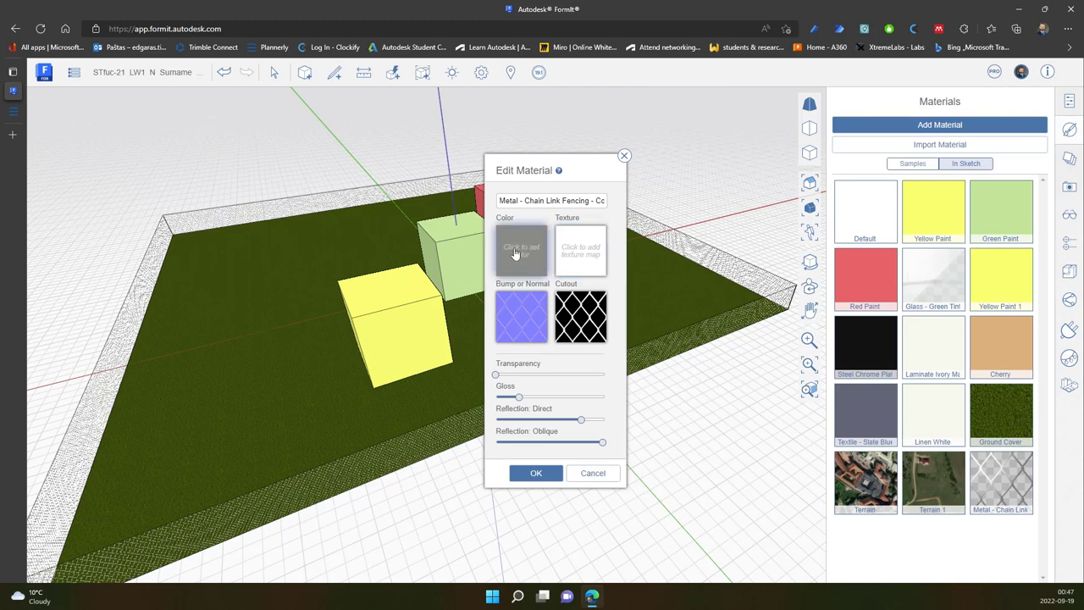
pyautogui.moveTo(527, 316)
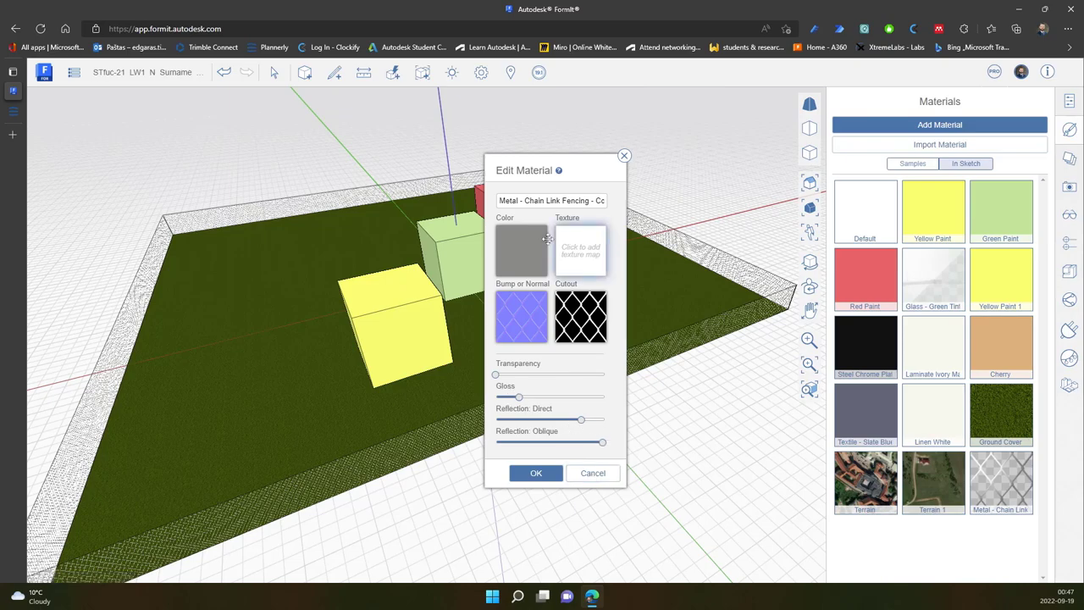
pyautogui.click(624, 157)
pyautogui.scroll(5, 486, 380)
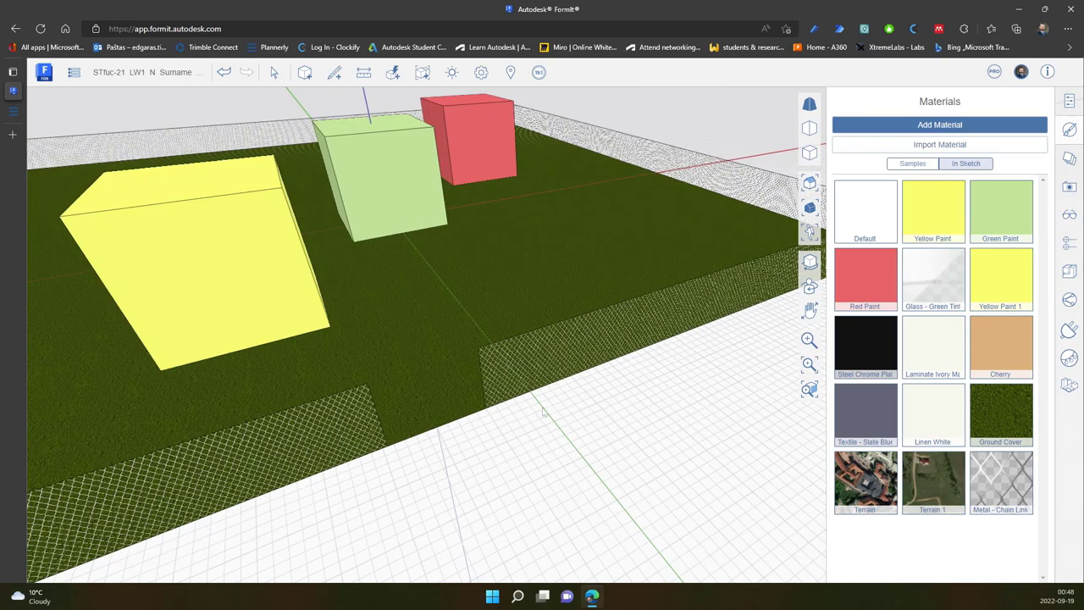
pyautogui.moveTo(486, 380); pyautogui.dragTo(650, 459, button='middle')
pyautogui.scroll(-10, 649, 460)
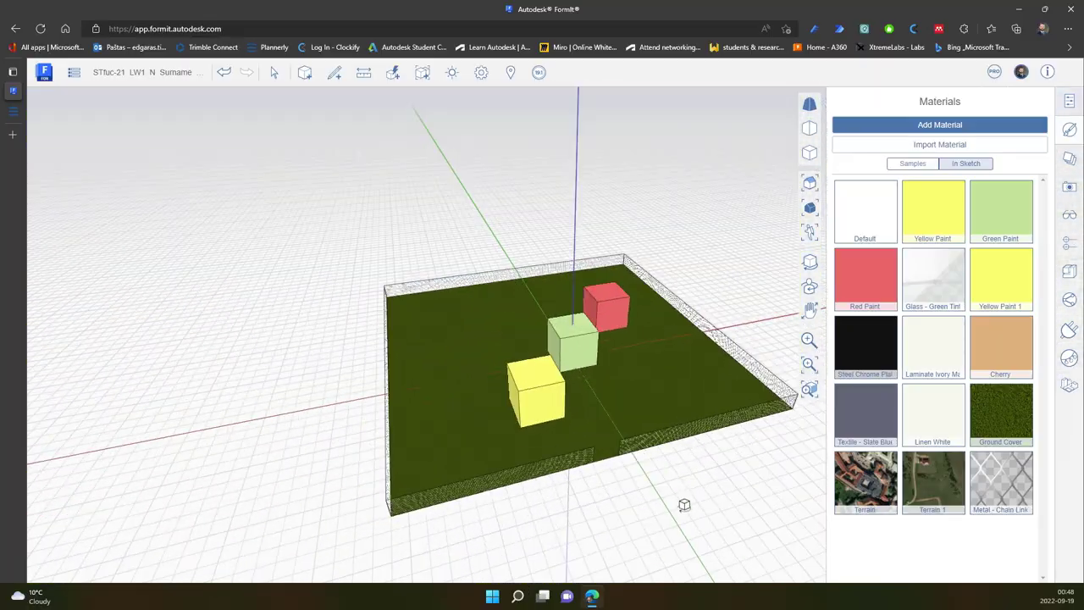
pyautogui.moveTo(488, 370); pyautogui.dragTo(447, 370, button='middle')
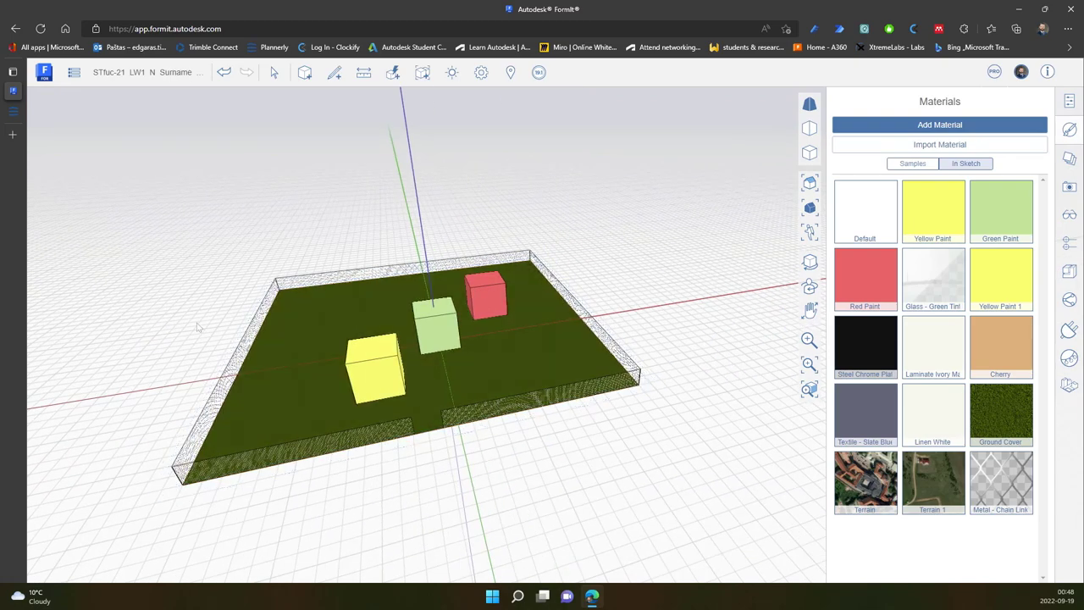
# Step: Switch to Plannerly to review task 2.1.2's checklist, information requirements and attachments, and return to FormIt
pyautogui.click(13, 110)
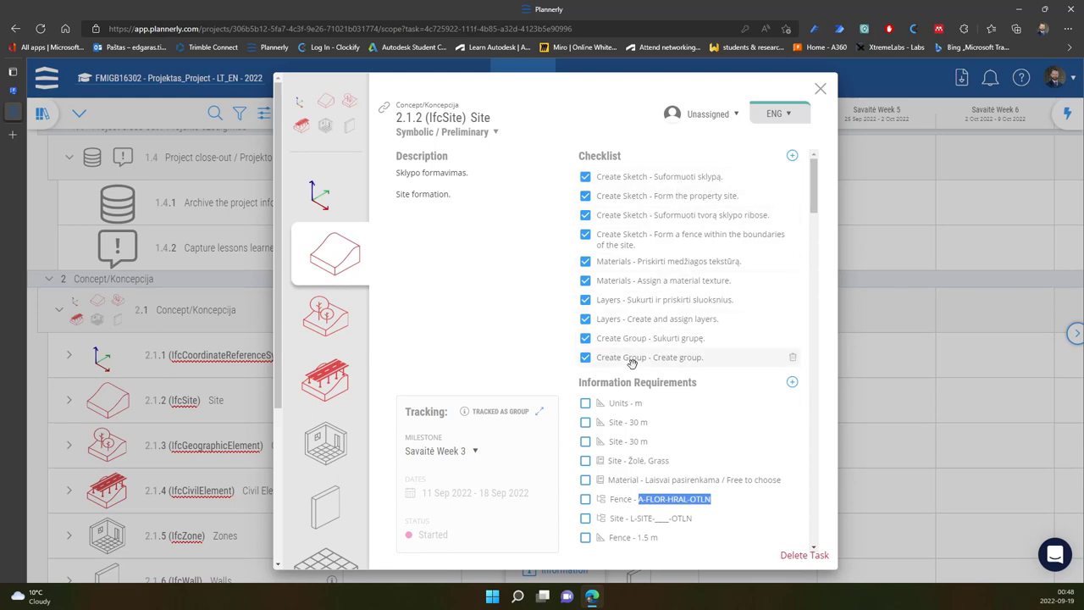
pyautogui.scroll(-3, 669, 364)
pyautogui.scroll(3, 652, 373)
pyautogui.scroll(-2, 639, 382)
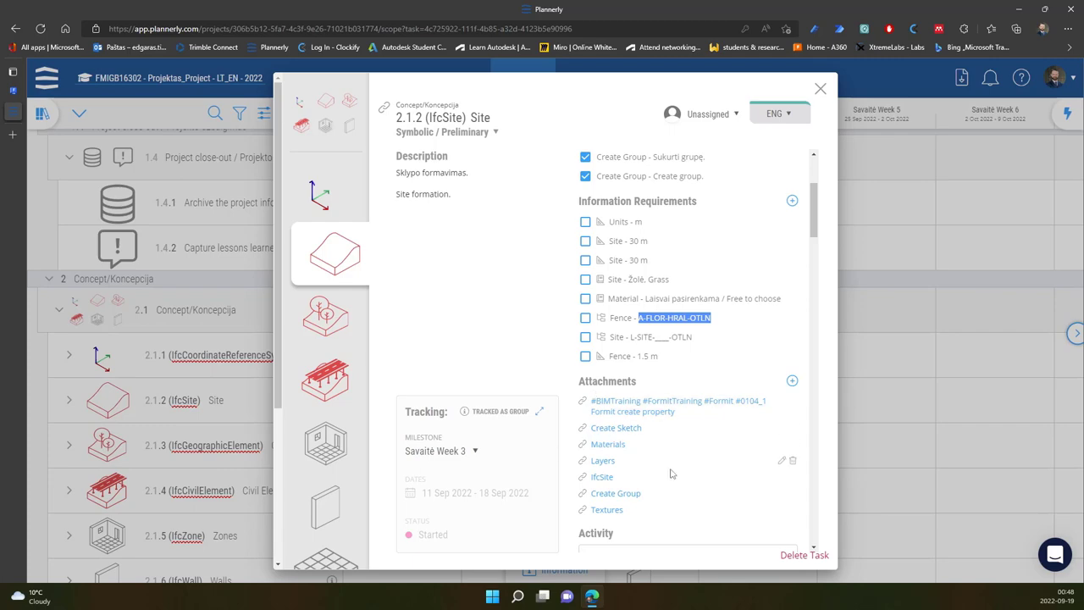
pyautogui.hotkey('ctrl', 'shift', 'Tab')
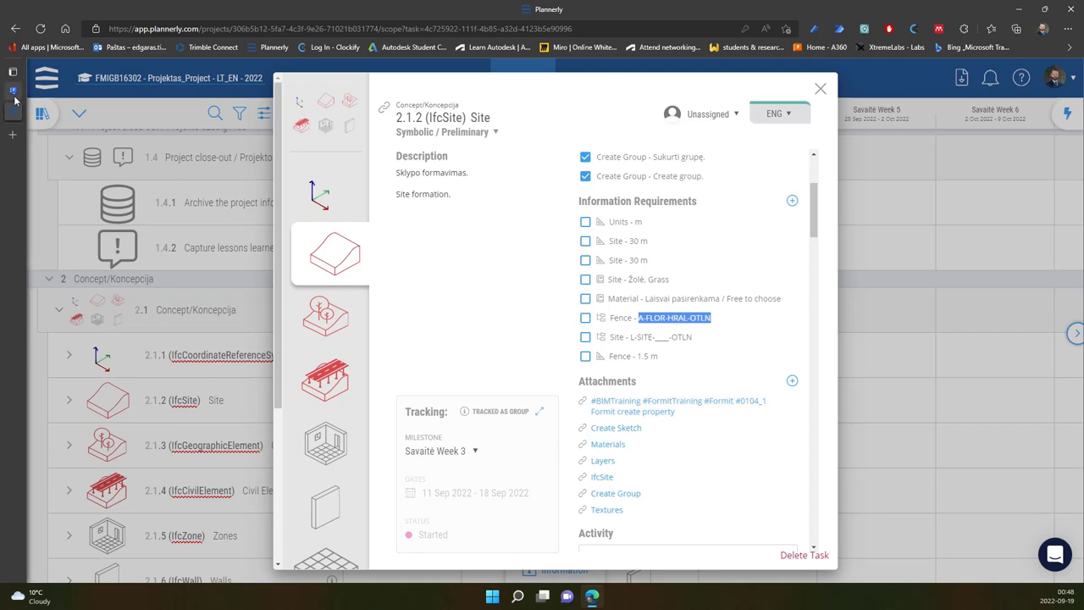